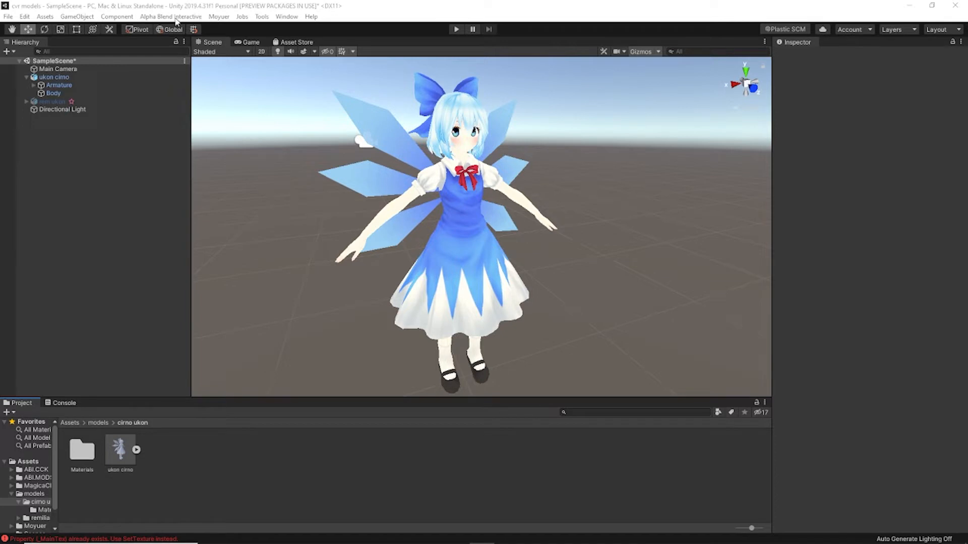
Check in the CCK Module Workshop that the Magica Cloth Support module is installed, then close the workshop.
{"action": "left_click", "coordinate": [174, 17]}
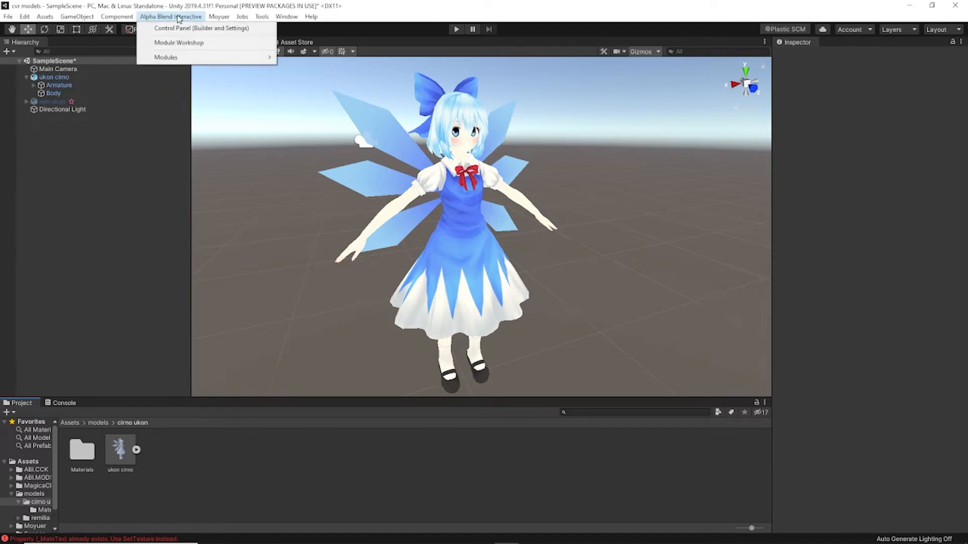
{"action": "left_click", "coordinate": [178, 43]}
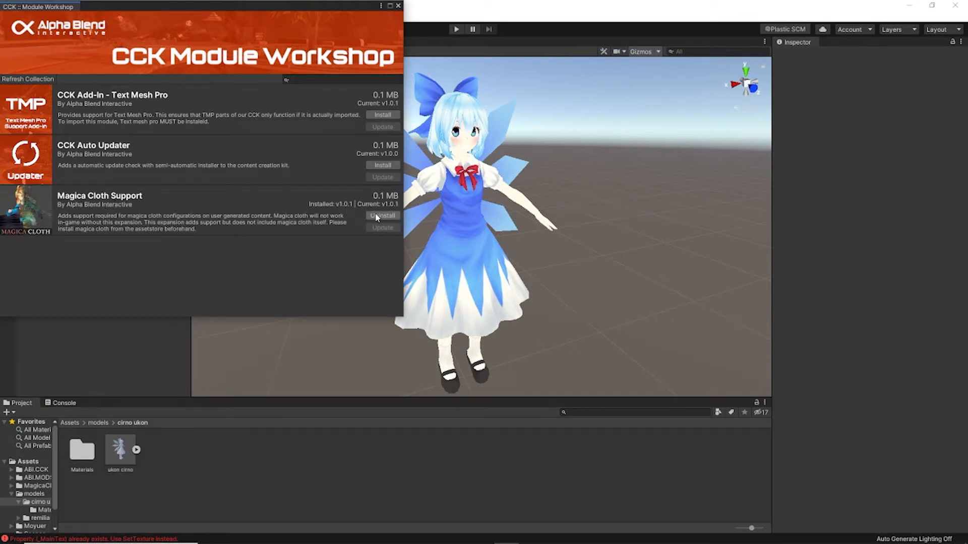
{"action": "left_click", "coordinate": [398, 6]}
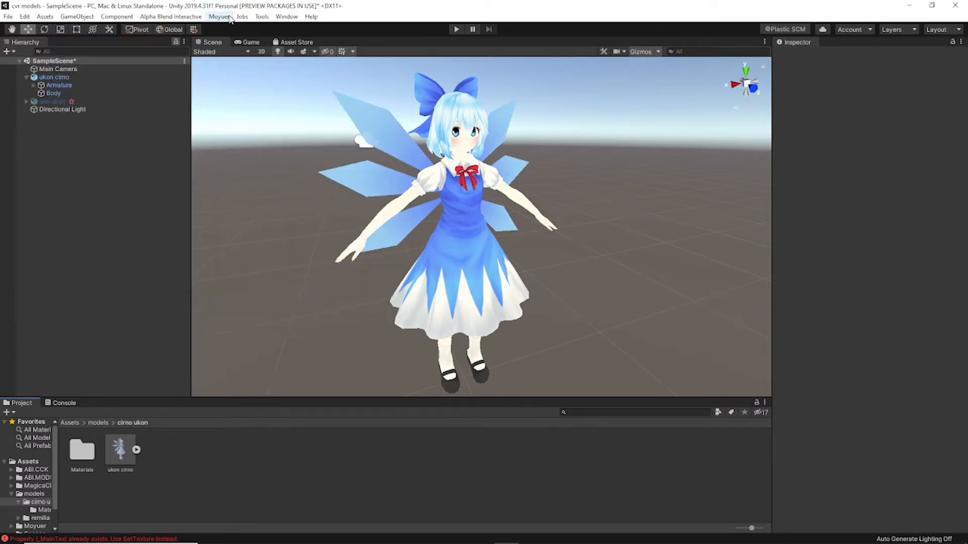
Open the Package Manager and check that preview packages are set to show.
{"action": "left_click", "coordinate": [285, 17]}
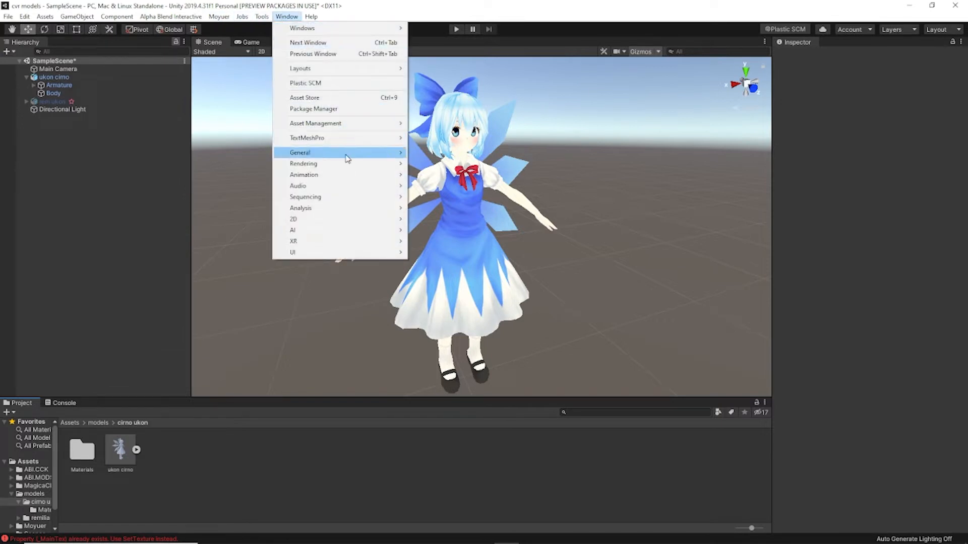
{"action": "left_click", "coordinate": [330, 109]}
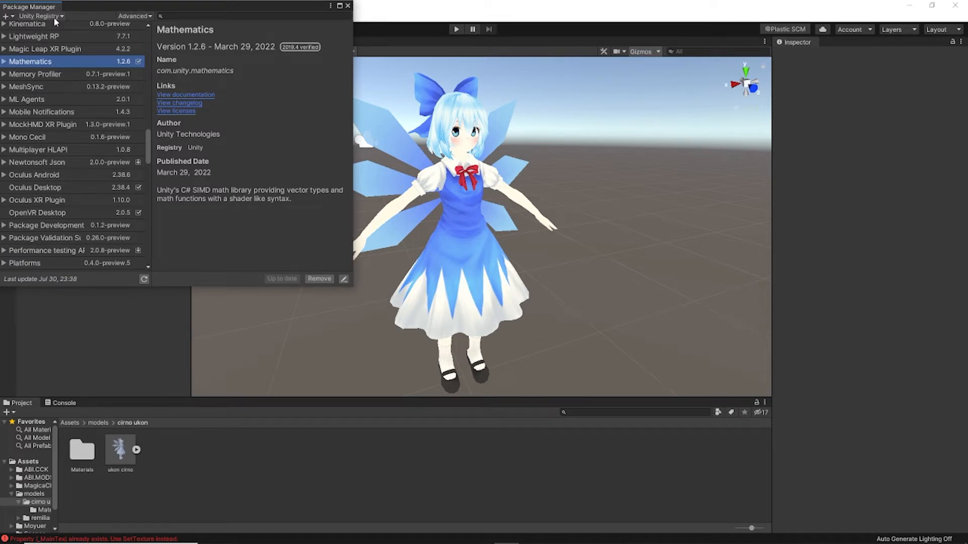
{"action": "left_click", "coordinate": [131, 16]}
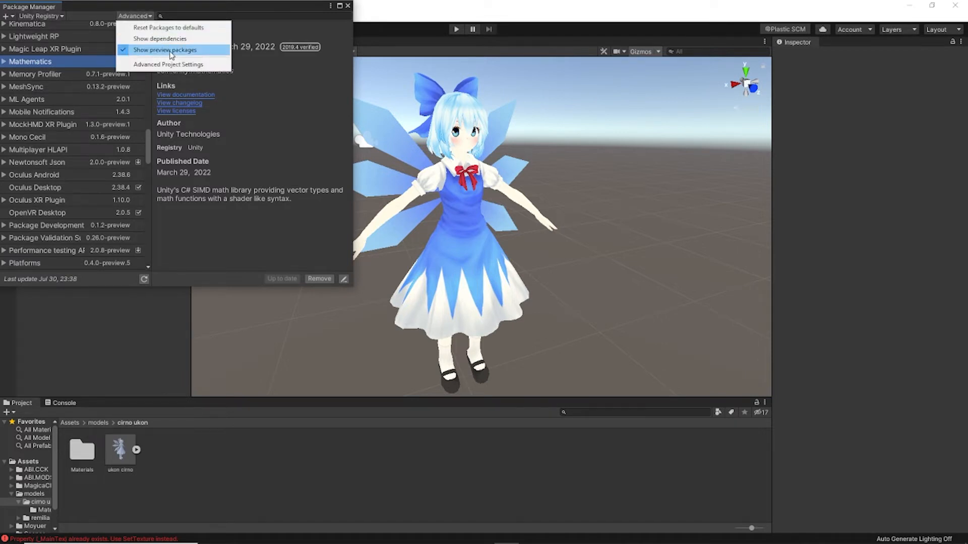
{"action": "left_click", "coordinate": [171, 50]}
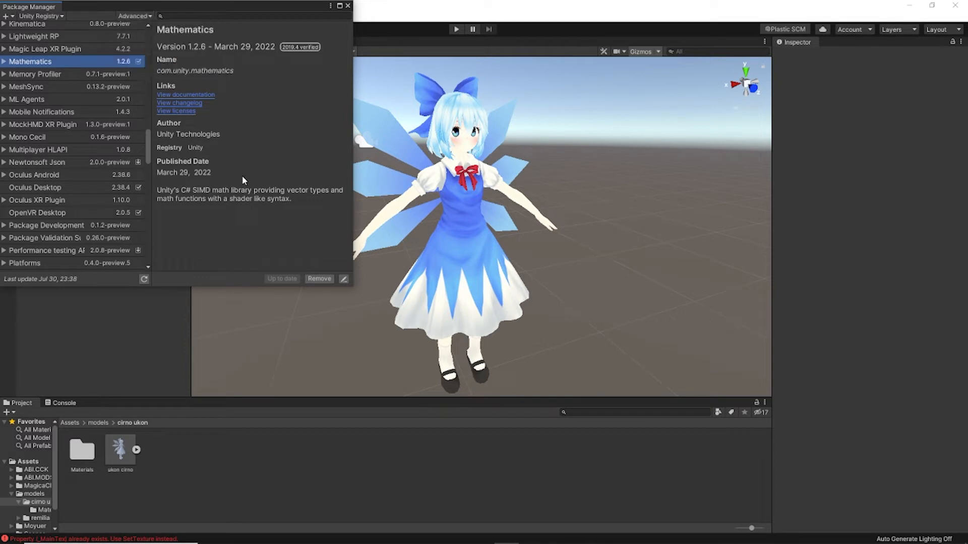
Check the Burst and Jobs packages in the Unity Registry list and close the Package Manager.
{"action": "scroll", "coordinate": [145, 153], "scroll_direction": "up", "scroll_amount": 5}
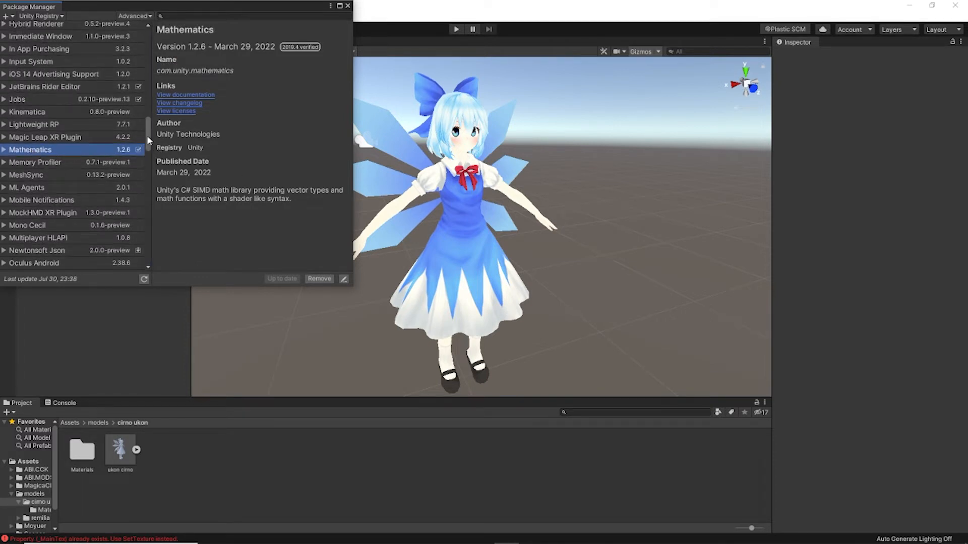
{"action": "scroll", "coordinate": [148, 135], "scroll_direction": "up", "scroll_amount": 2}
{"action": "scroll", "coordinate": [149, 129], "scroll_direction": "up", "scroll_amount": 15}
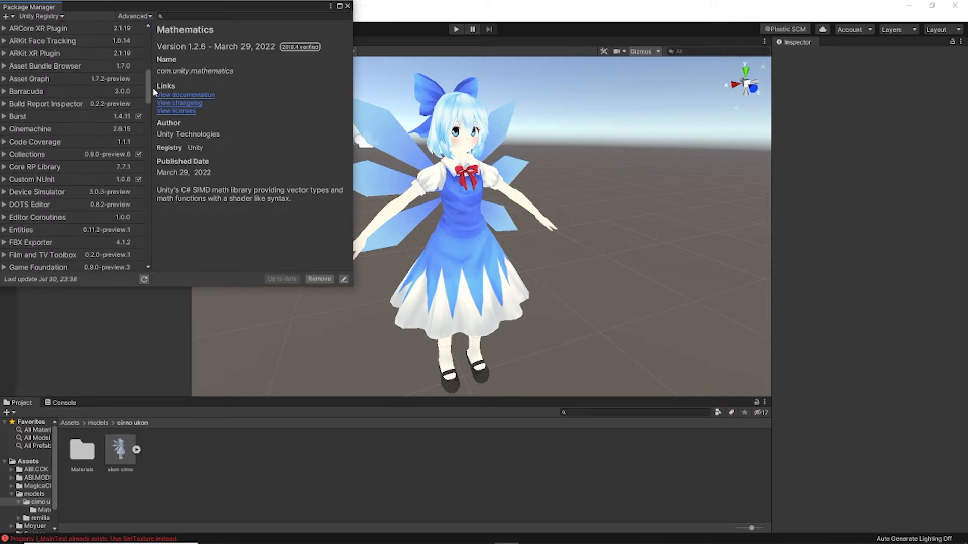
{"action": "left_click", "coordinate": [57, 171]}
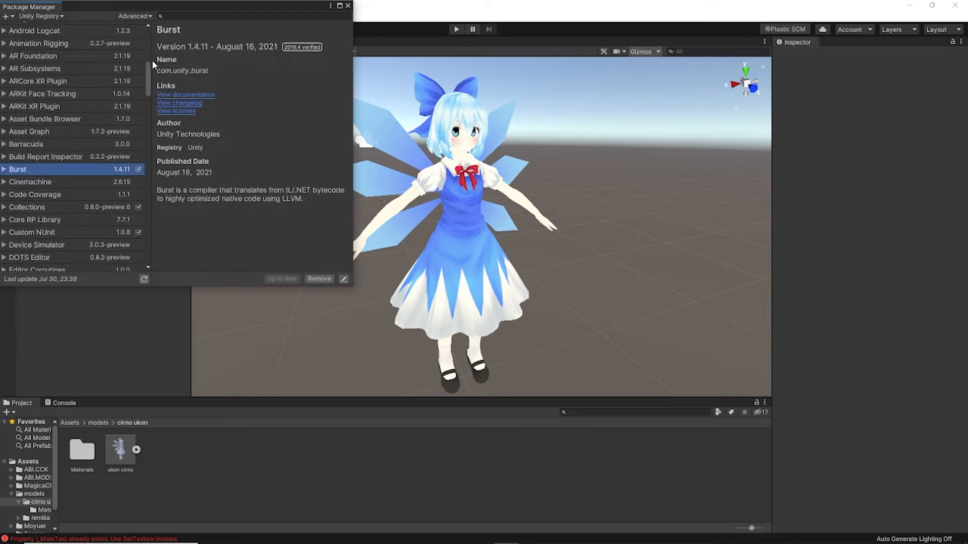
{"action": "scroll", "coordinate": [147, 73], "scroll_direction": "down", "scroll_amount": 8}
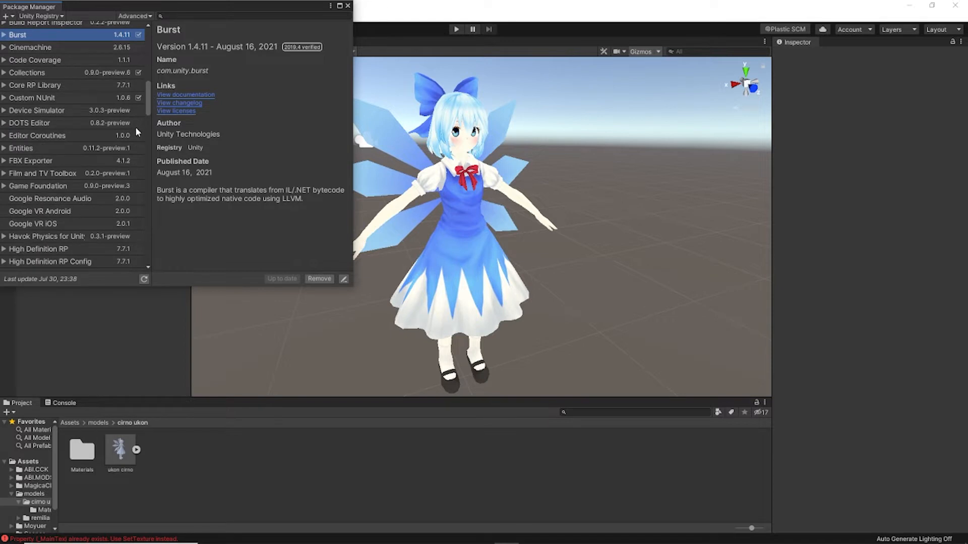
{"action": "scroll", "coordinate": [81, 182], "scroll_direction": "down", "scroll_amount": 3}
{"action": "left_click", "coordinate": [44, 228]}
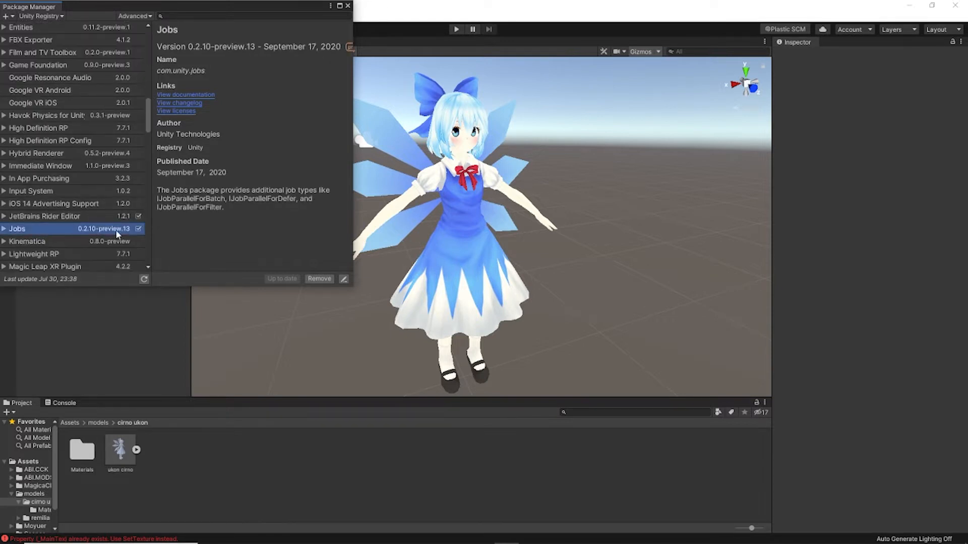
{"action": "left_click", "coordinate": [348, 6]}
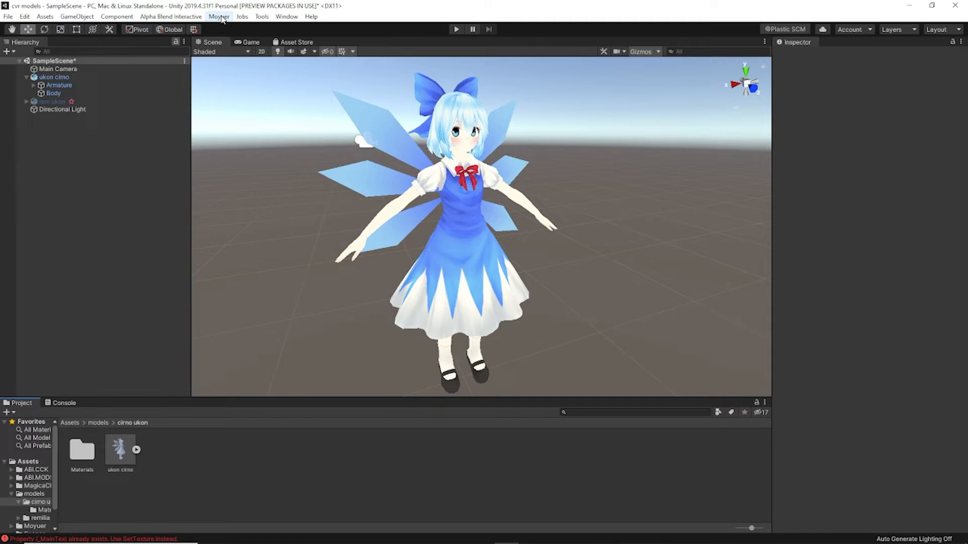
Add a Magica Physics Manager component to the ukon cirno avatar.
{"action": "left_click", "coordinate": [90, 78]}
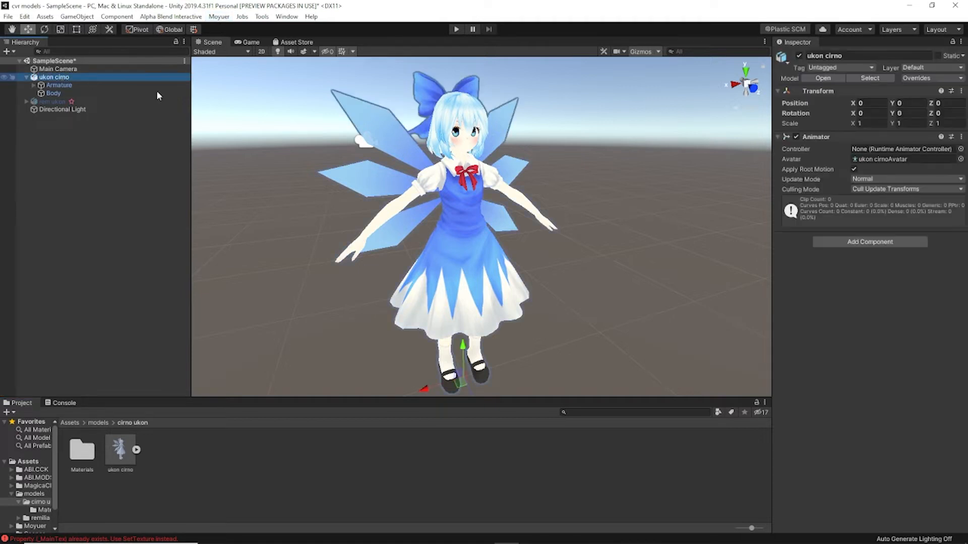
{"action": "left_click", "coordinate": [855, 243]}
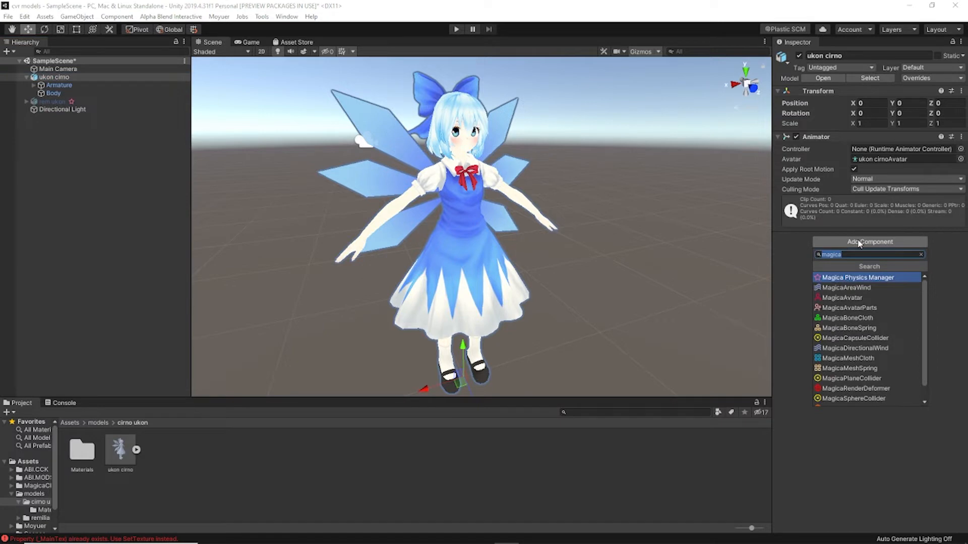
{"action": "left_click", "coordinate": [856, 280]}
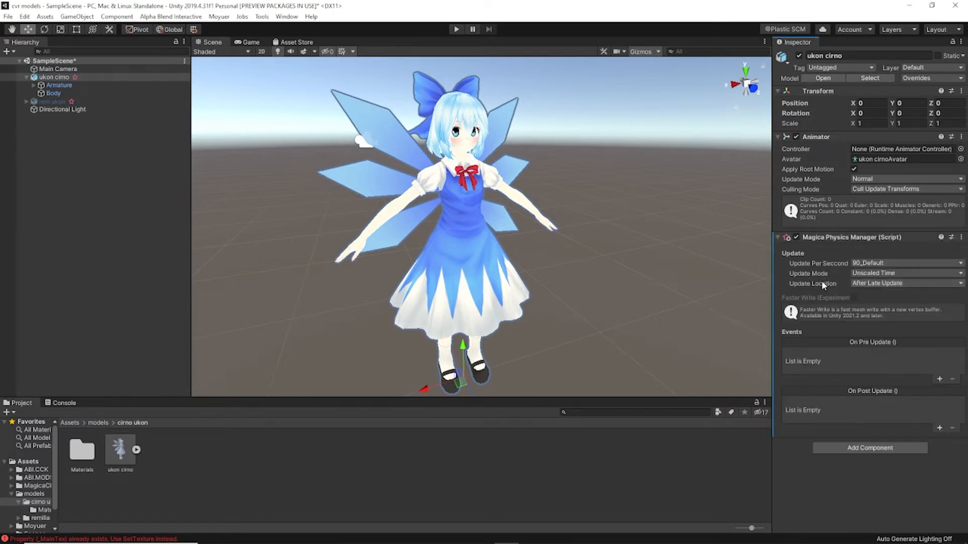
Add a CVR Avatar component to ukon cirno and set the Magica Physics Manager's update rate to 60 per second.
{"action": "left_click", "coordinate": [875, 450]}
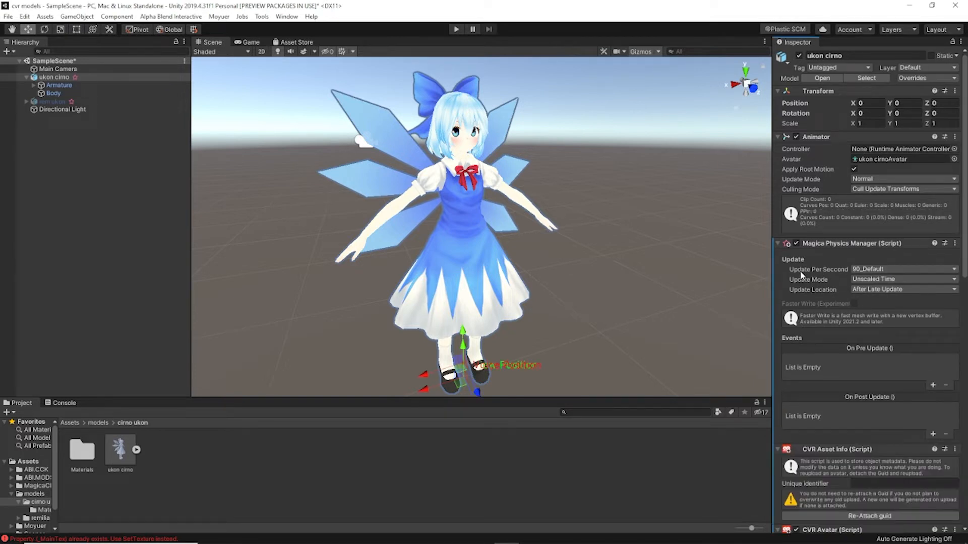
{"action": "left_click", "coordinate": [868, 270]}
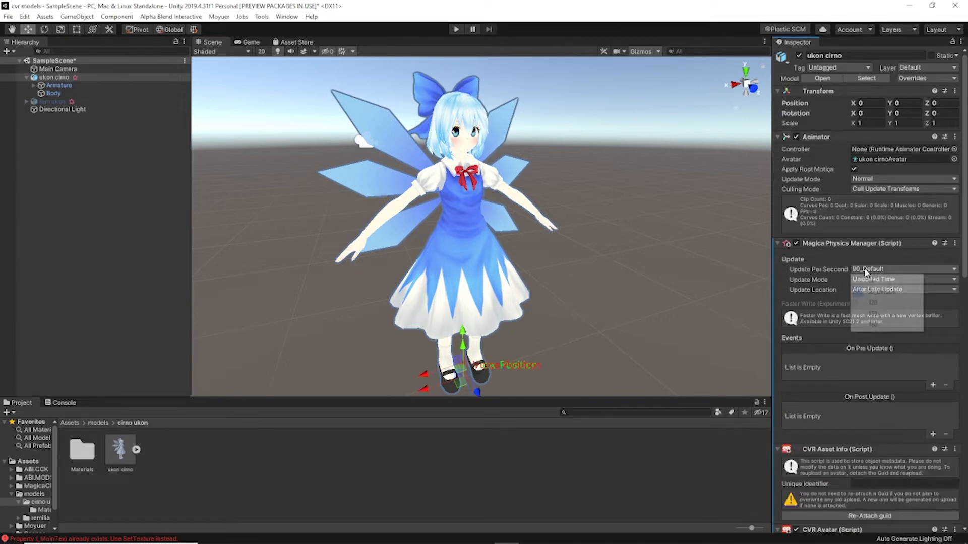
{"action": "left_click", "coordinate": [877, 282]}
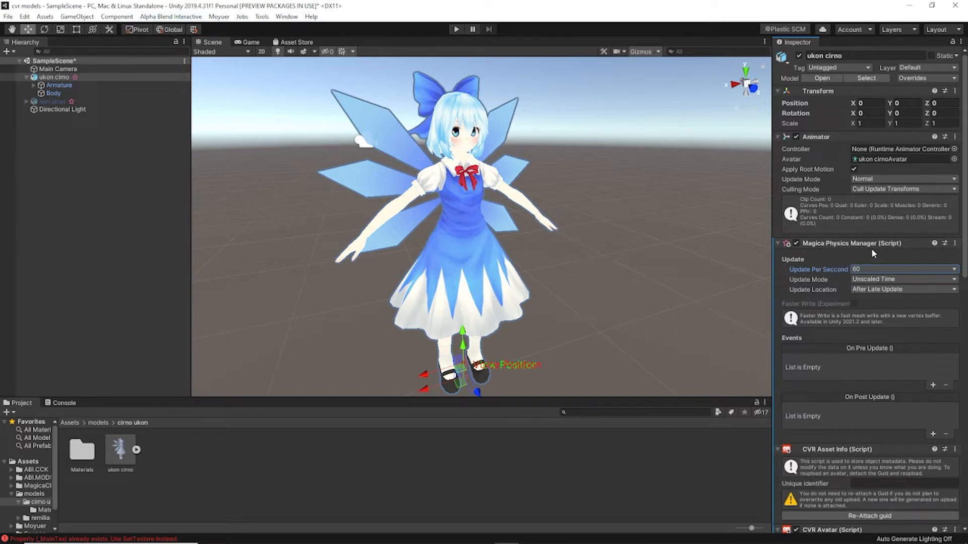
Create a Magica Bone Cloth object as a child of ukon cirno.
{"action": "left_click", "coordinate": [45, 86]}
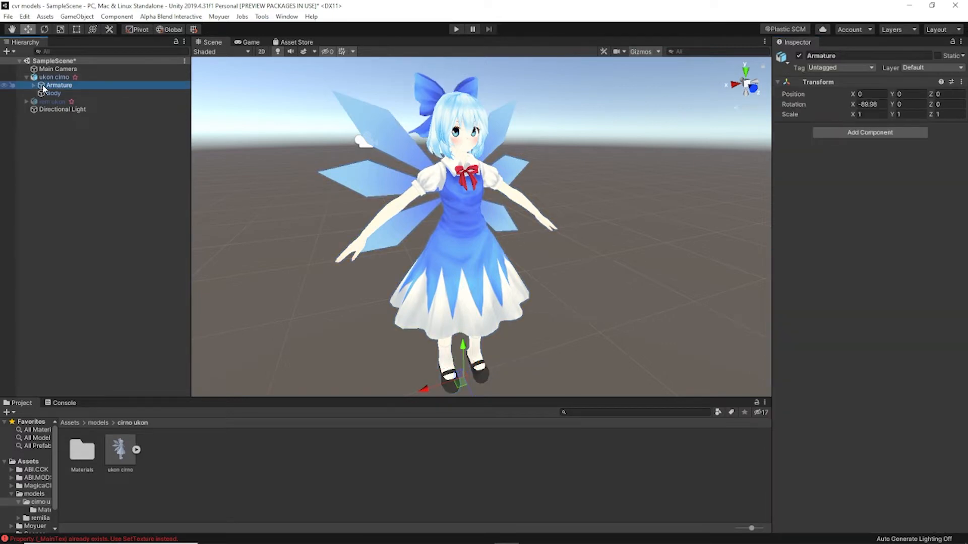
{"action": "left_click", "coordinate": [47, 78]}
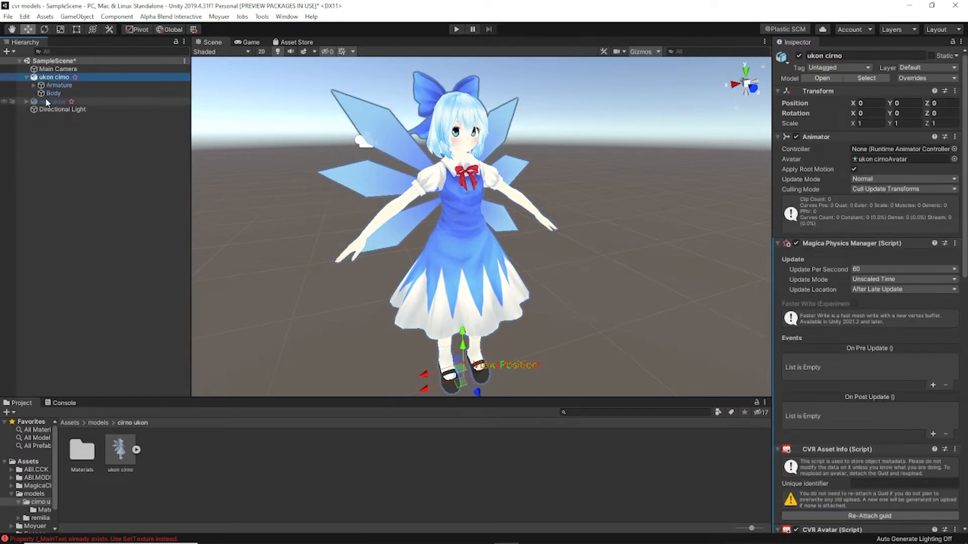
{"action": "left_click", "coordinate": [34, 86]}
{"action": "left_click", "coordinate": [43, 86]}
{"action": "left_click", "coordinate": [46, 78]}
{"action": "right_click", "coordinate": [46, 78]}
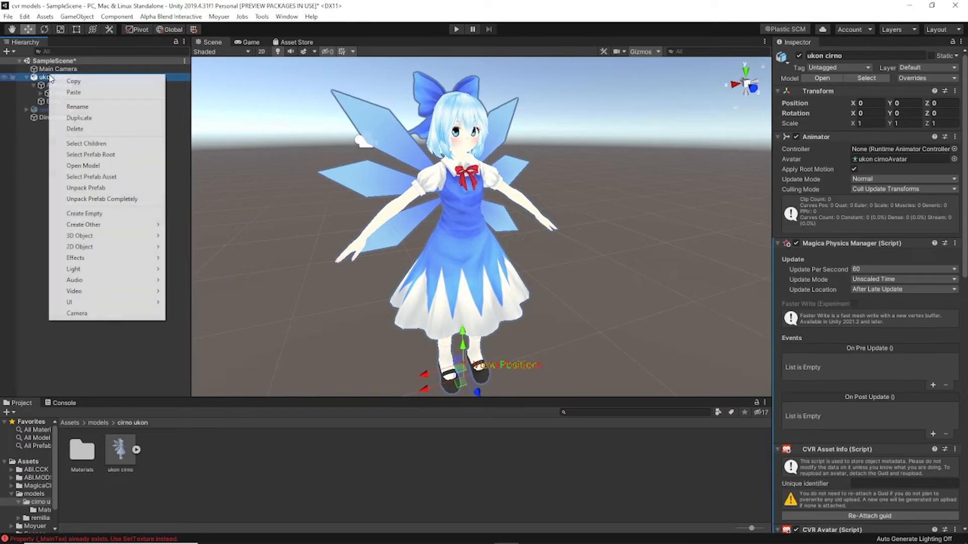
{"action": "mouse_move", "coordinate": [120, 235]}
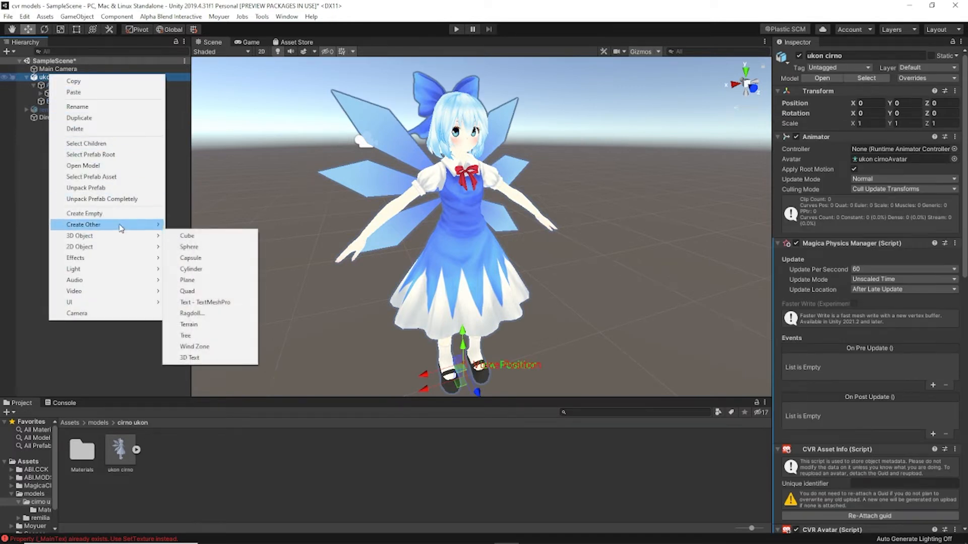
{"action": "mouse_move", "coordinate": [227, 225]}
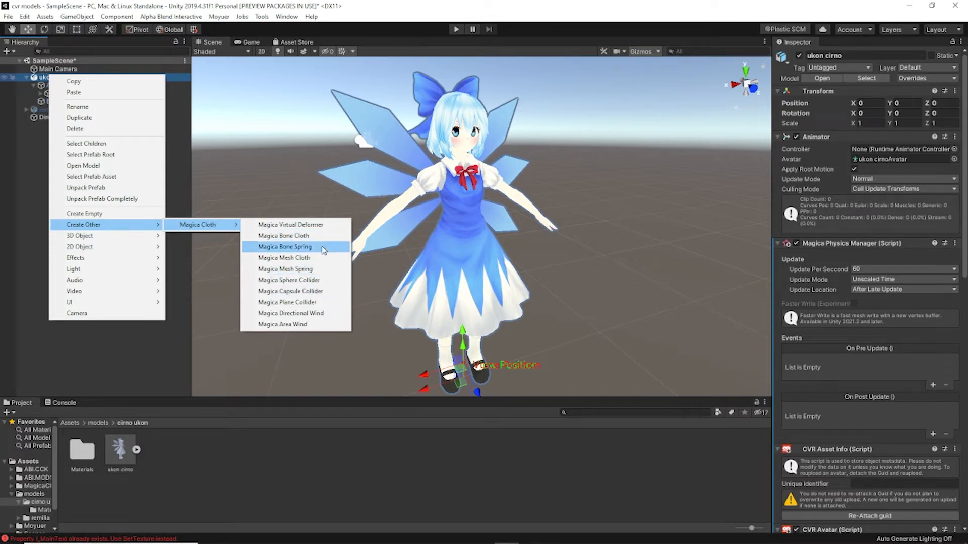
{"action": "left_click", "coordinate": [283, 235]}
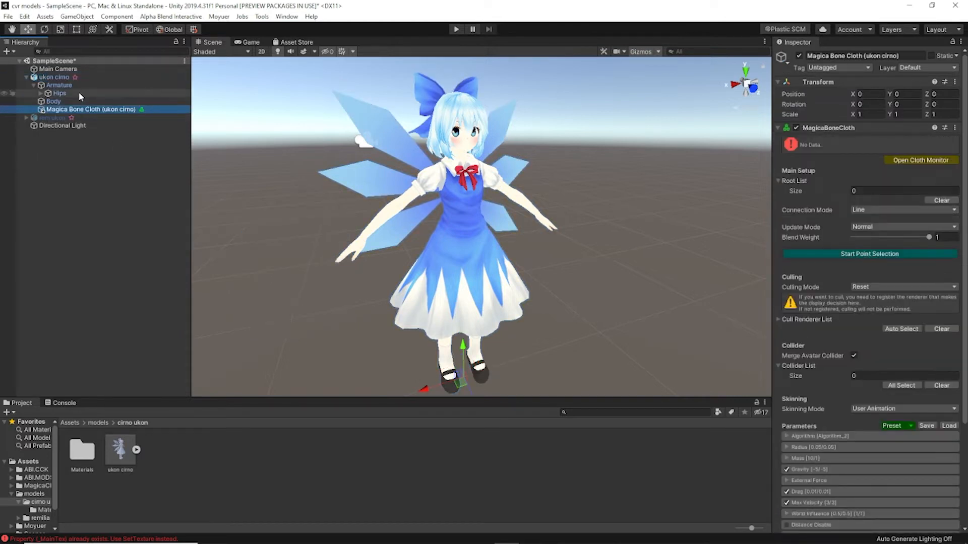
Expand the Armature and its Hips bone in the hierarchy to list the skirt bones.
{"action": "left_click", "coordinate": [35, 86]}
{"action": "left_click", "coordinate": [37, 87]}
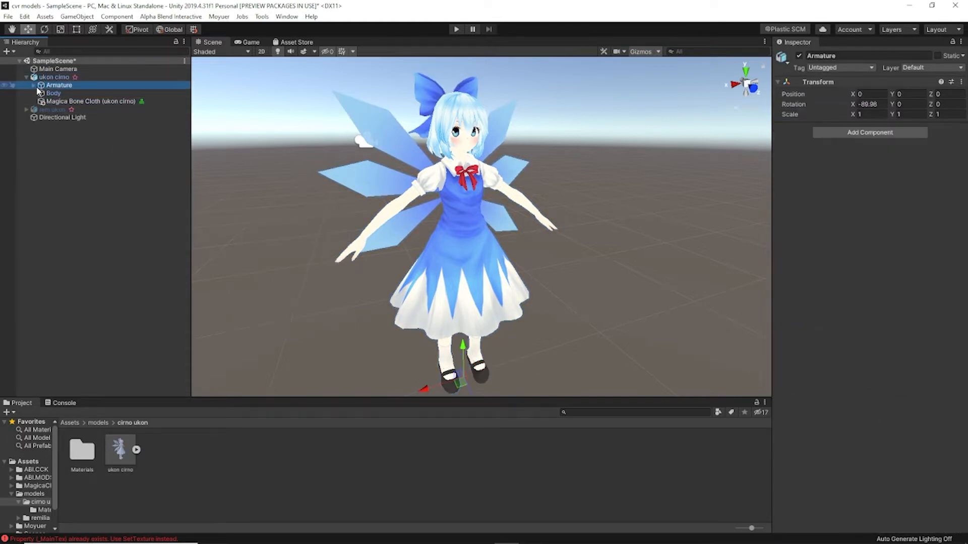
{"action": "left_click", "coordinate": [35, 87]}
{"action": "left_click", "coordinate": [41, 94]}
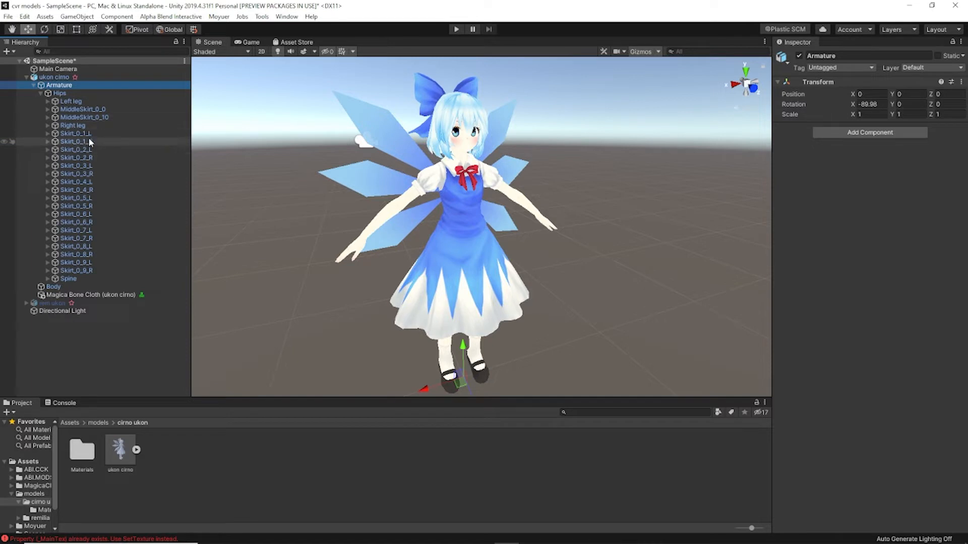
Select the Magica Bone Cloth object and review its setup, culling, collider and parameter settings.
{"action": "left_click", "coordinate": [120, 296]}
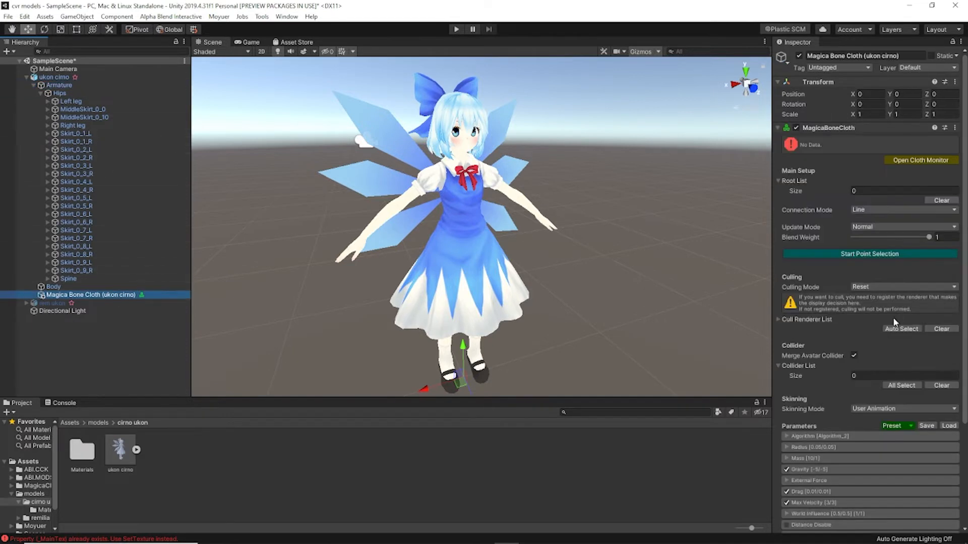
{"action": "scroll", "coordinate": [893, 317], "scroll_direction": "down", "scroll_amount": 5}
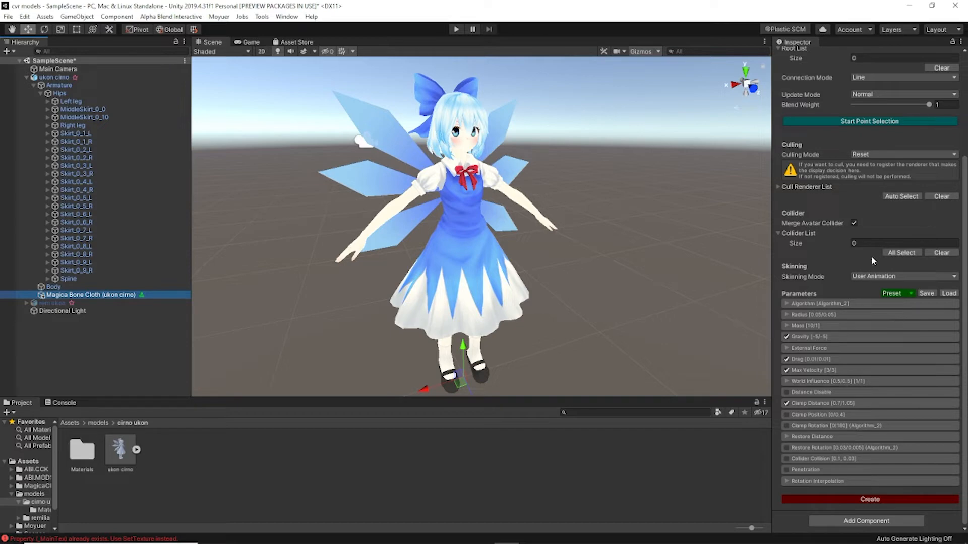
{"action": "scroll", "coordinate": [871, 256], "scroll_direction": "up", "scroll_amount": 5}
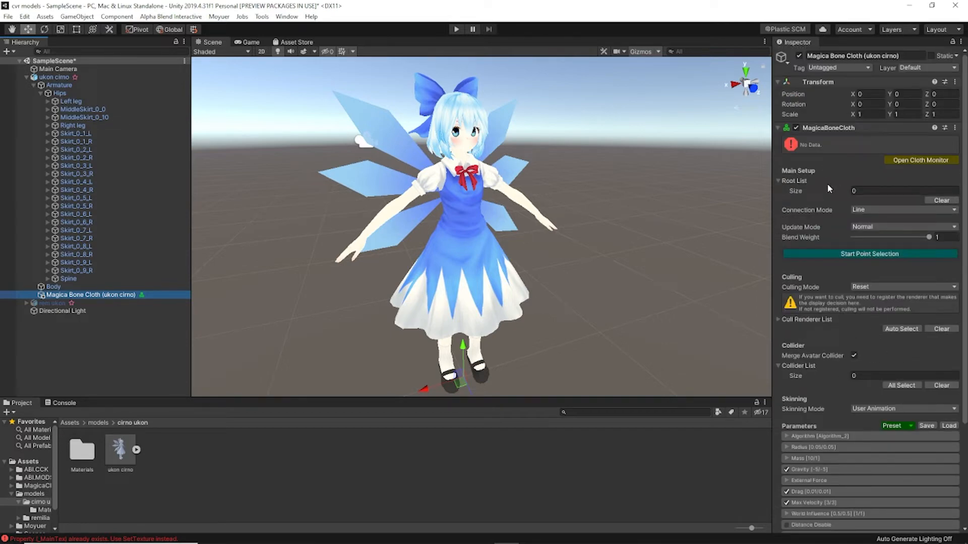
Set the Magica Bone Cloth's Root List size to 20 and fill its elements with the MiddleSkirt_0 and Skirt_0 bones from Hips.
{"action": "left_click", "coordinate": [848, 191]}
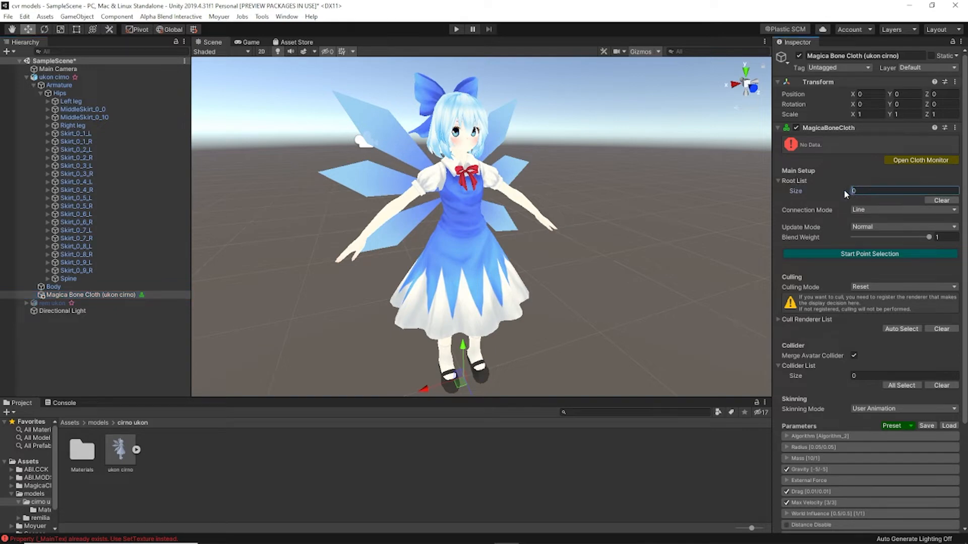
{"action": "left_click", "coordinate": [120, 132]}
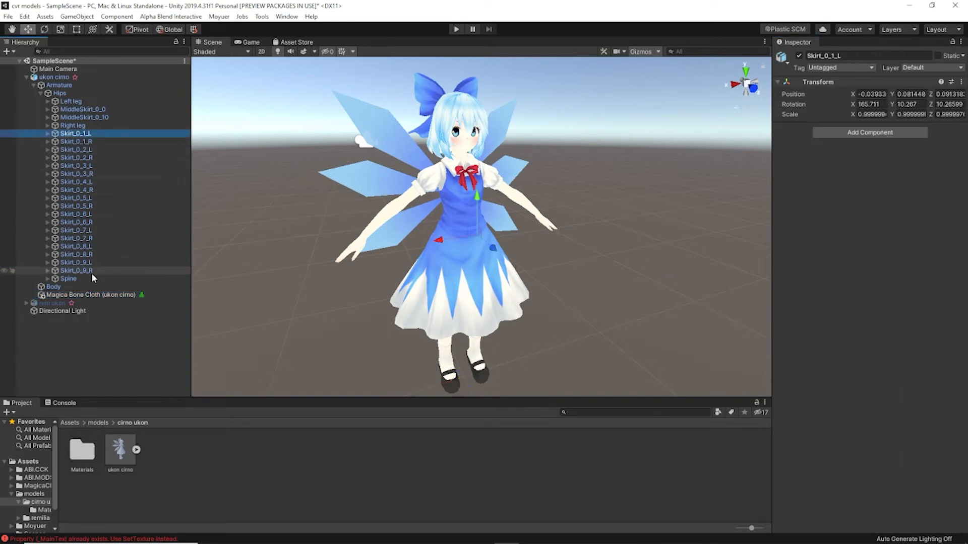
{"action": "left_click", "coordinate": [94, 286]}
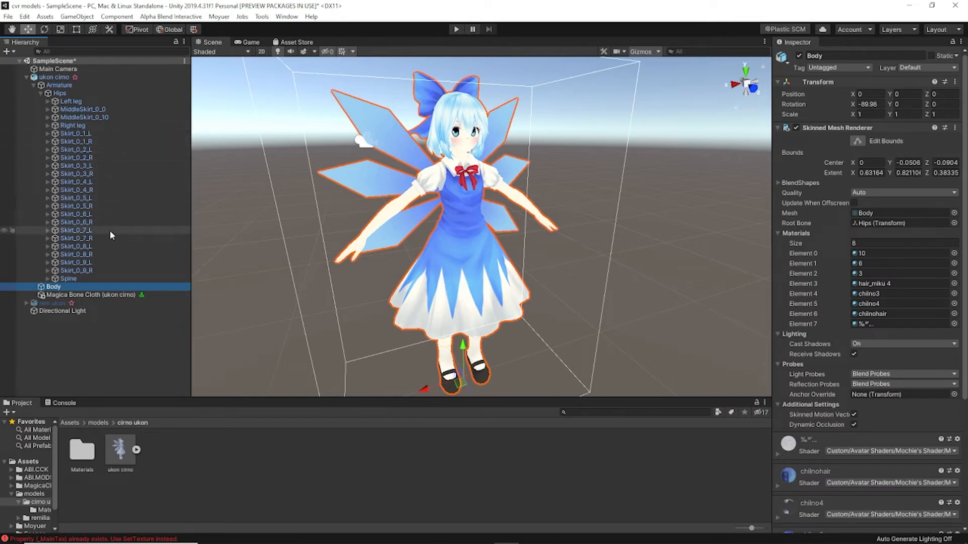
{"action": "left_click", "coordinate": [102, 293]}
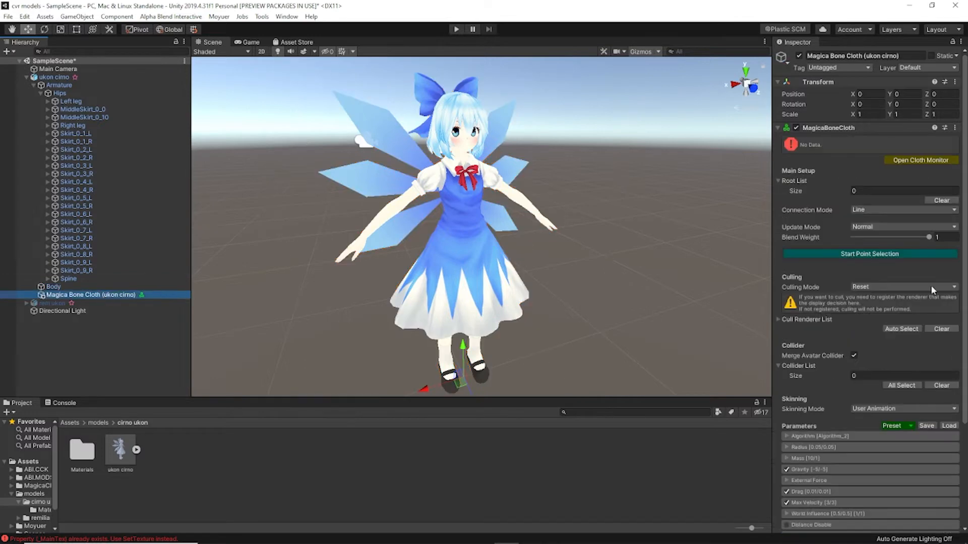
{"action": "left_click", "coordinate": [902, 191]}
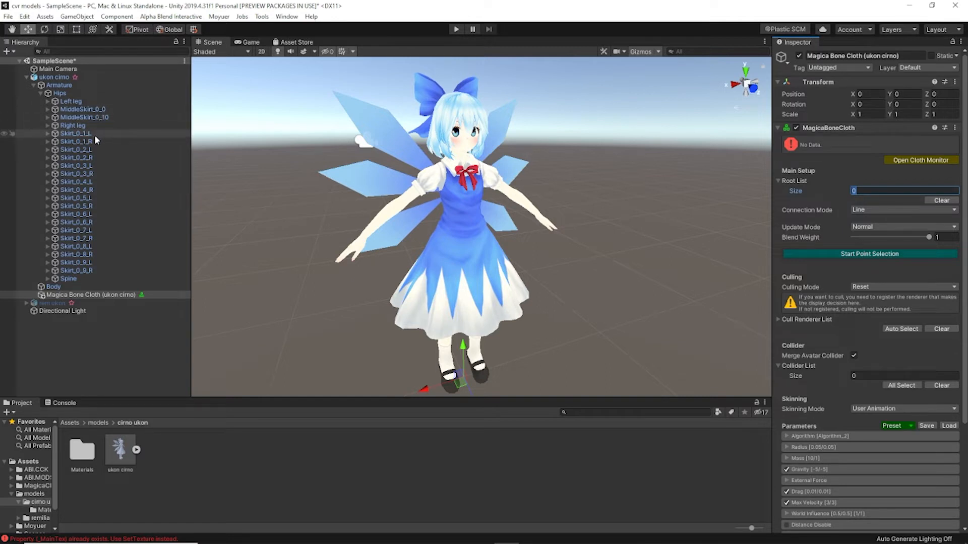
{"action": "type", "text": "20"}
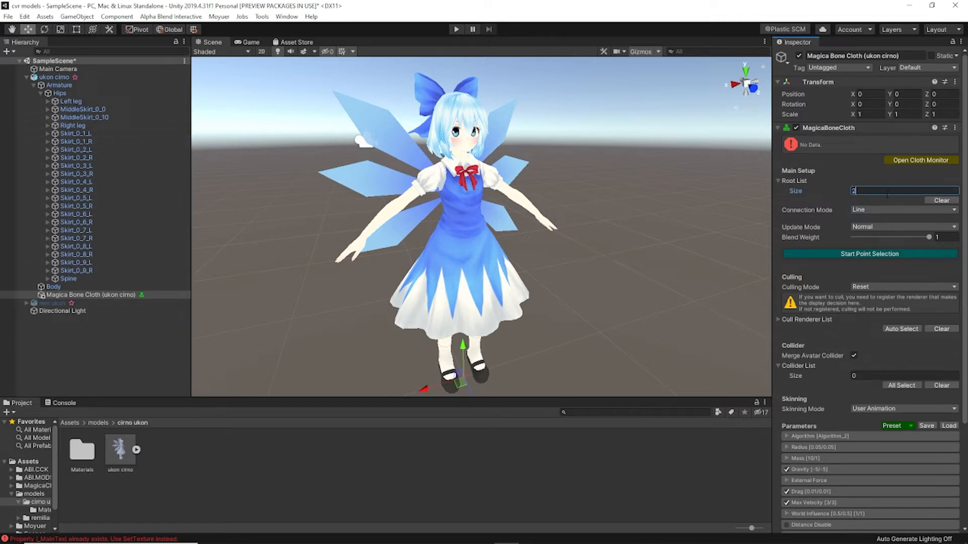
{"action": "key", "text": "Return"}
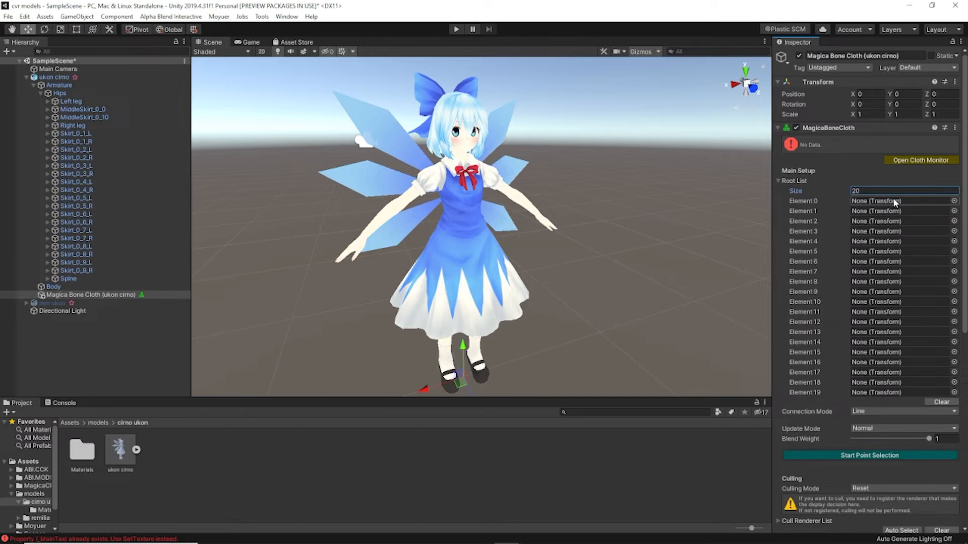
{"action": "left_click_drag", "start_coordinate": [107, 111], "coordinate": [877, 205]}
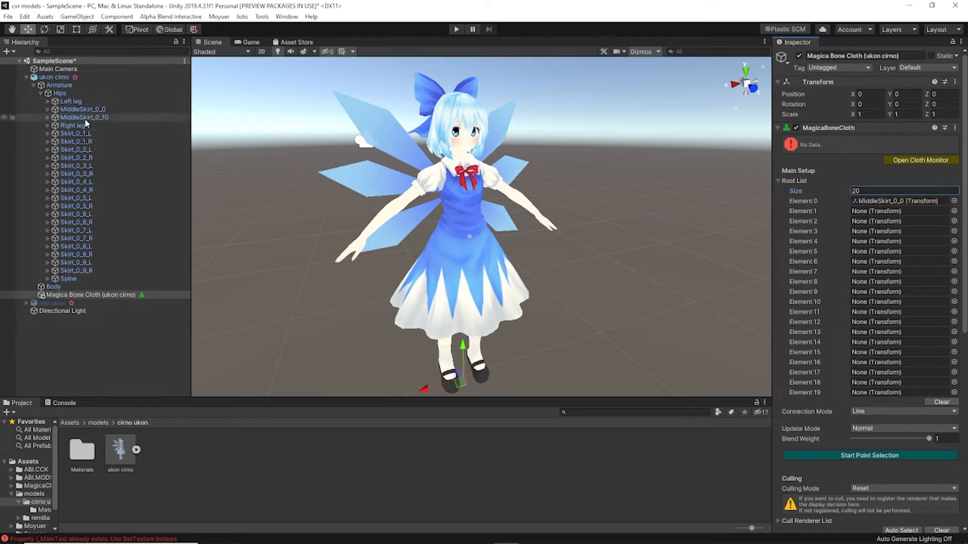
{"action": "left_click_drag", "start_coordinate": [84, 117], "coordinate": [866, 217]}
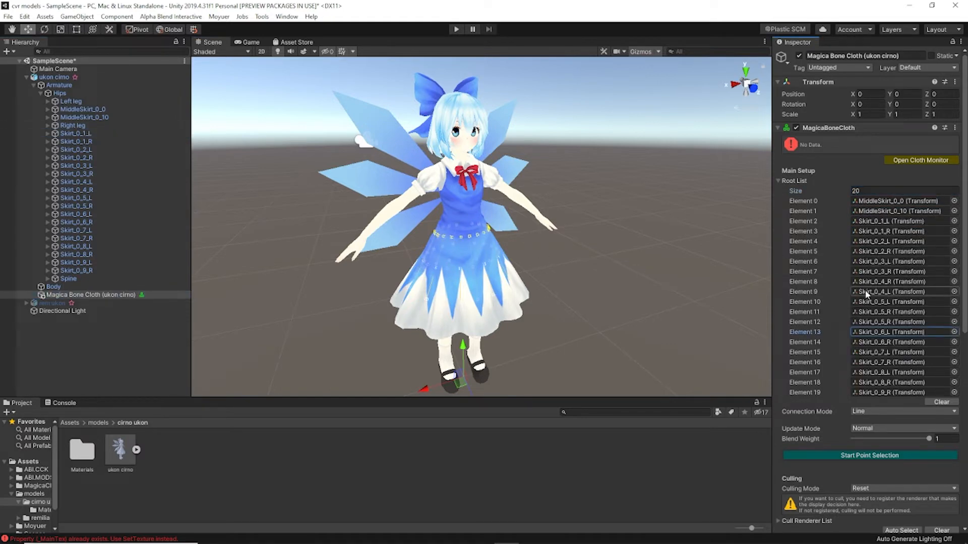
Start point selection on the skirt's bone cloth and end it with the default fixed and move points.
{"action": "scroll", "coordinate": [826, 333], "scroll_direction": "down", "scroll_amount": 3}
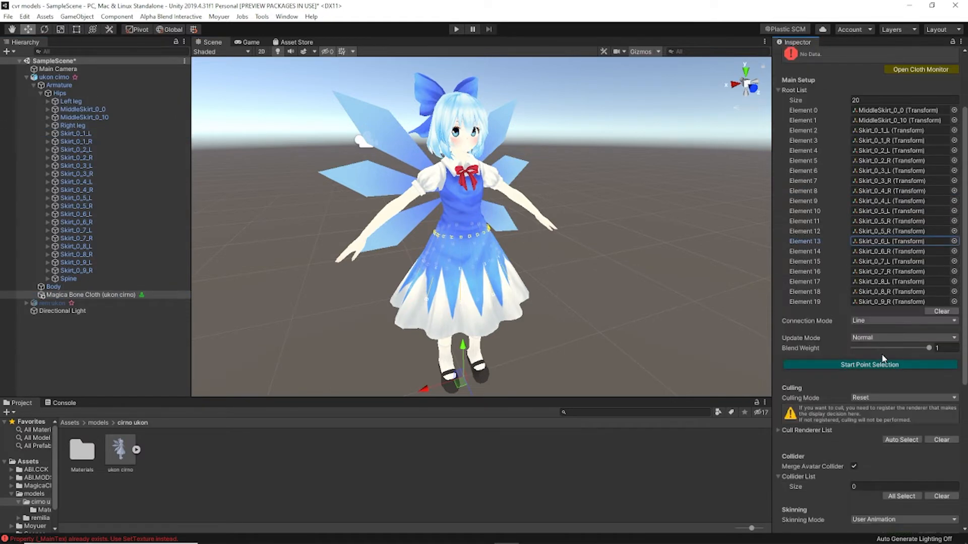
{"action": "left_click", "coordinate": [878, 367]}
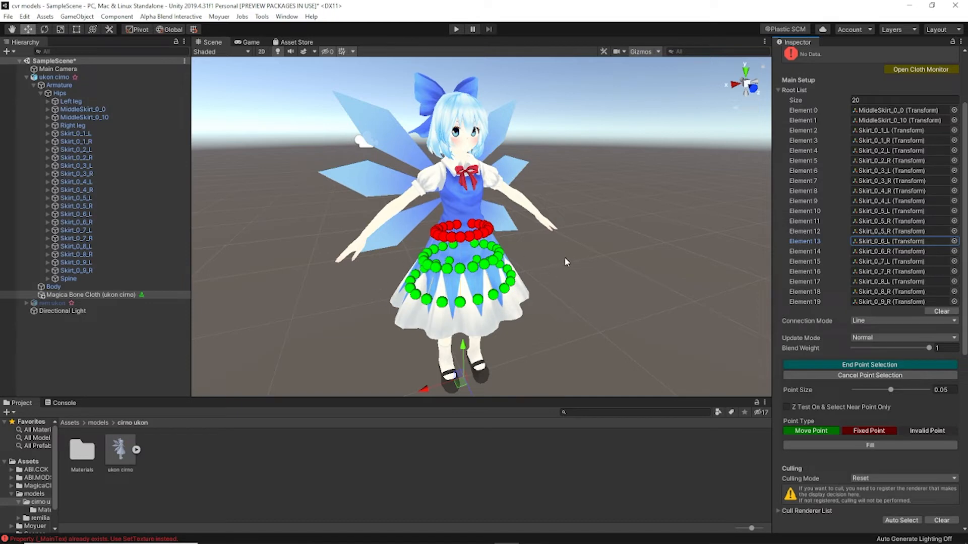
{"action": "left_click", "coordinate": [882, 365]}
{"action": "scroll", "coordinate": [882, 383], "scroll_direction": "down", "scroll_amount": 6}
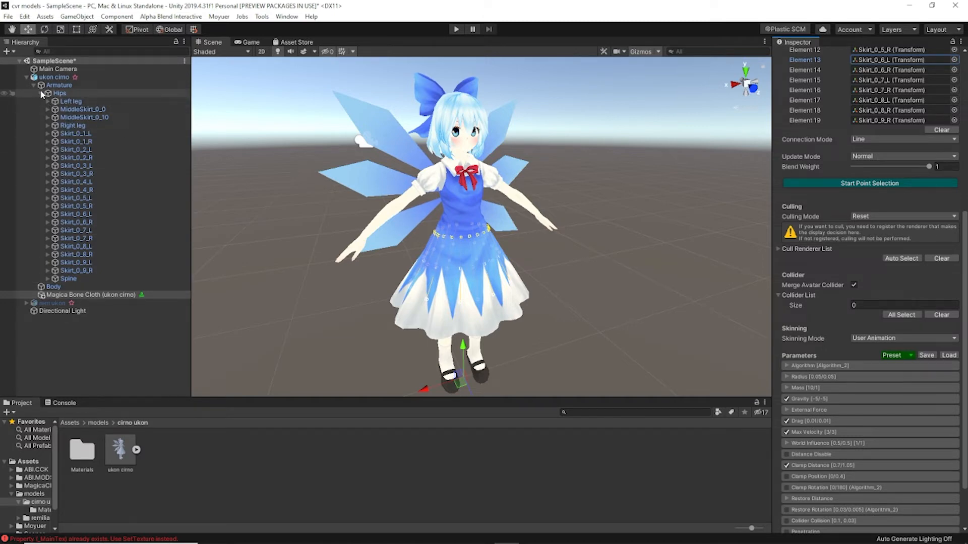
Expand Spine, Chest and the left shoulder chain in the hierarchy and select the Left wrist bone.
{"action": "left_click", "coordinate": [49, 279]}
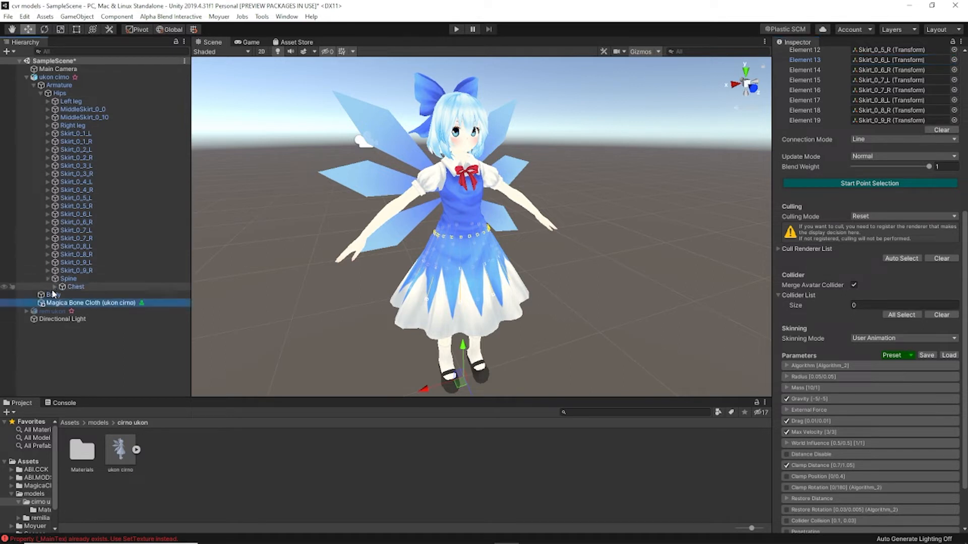
{"action": "left_click", "coordinate": [51, 287]}
{"action": "left_click", "coordinate": [54, 287]}
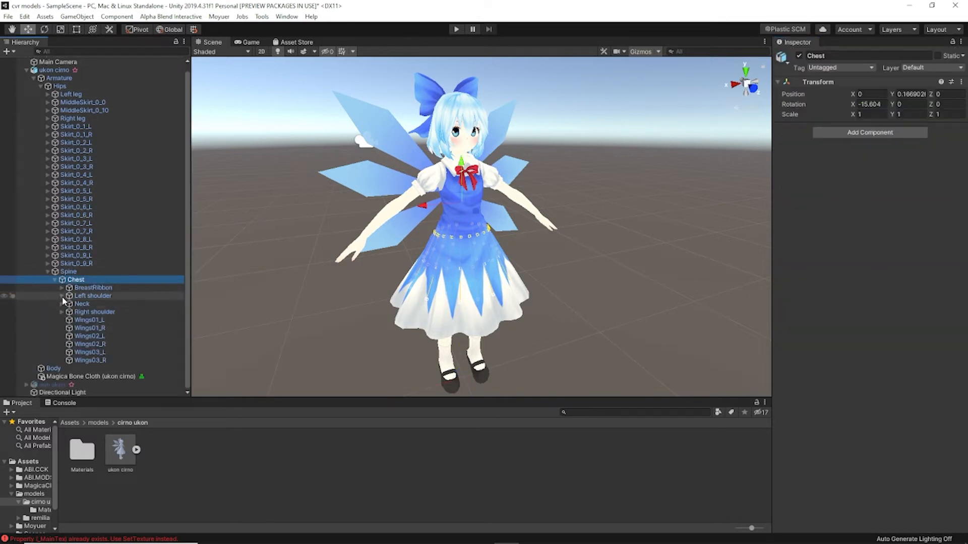
{"action": "left_click", "coordinate": [62, 297]}
{"action": "left_click", "coordinate": [67, 304]}
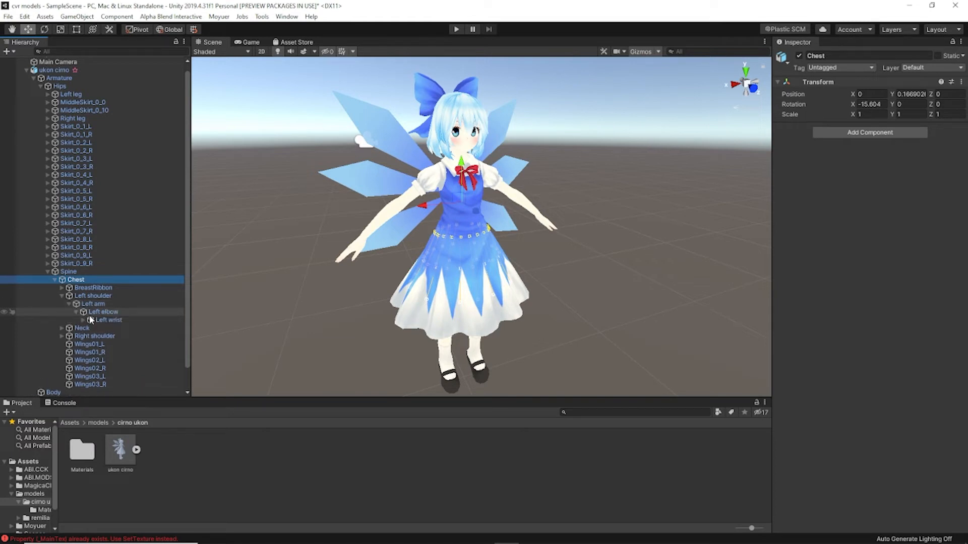
{"action": "left_click", "coordinate": [76, 312]}
{"action": "left_click", "coordinate": [83, 320]}
{"action": "left_click", "coordinate": [107, 321]}
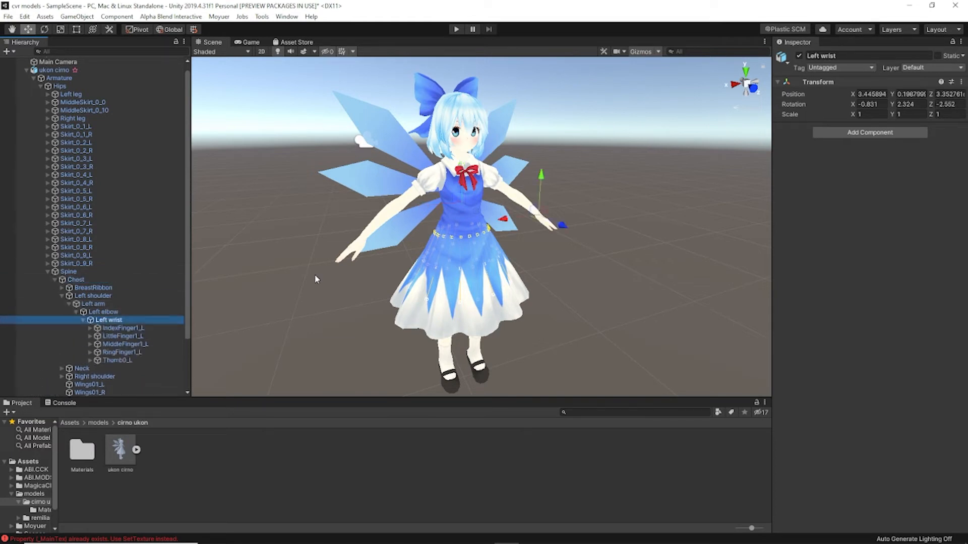
Create a Magica Capsule Collider as a child of the Left wrist bone.
{"action": "scroll", "coordinate": [675, 165], "scroll_direction": "up", "scroll_amount": 7}
{"action": "middle_click_drag", "start_coordinate": [721, 164], "coordinate": [613, 171]}
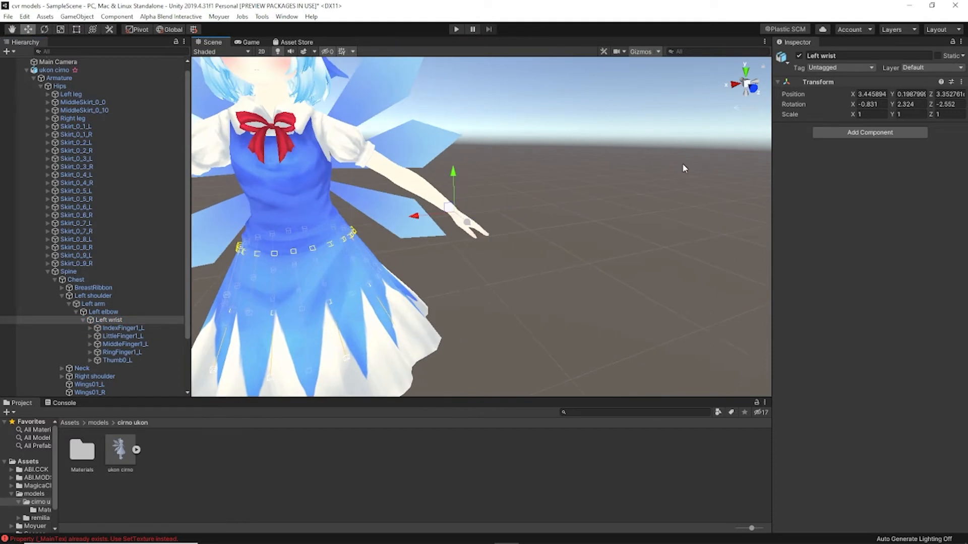
{"action": "left_click", "coordinate": [824, 137]}
{"action": "left_click", "coordinate": [836, 134]}
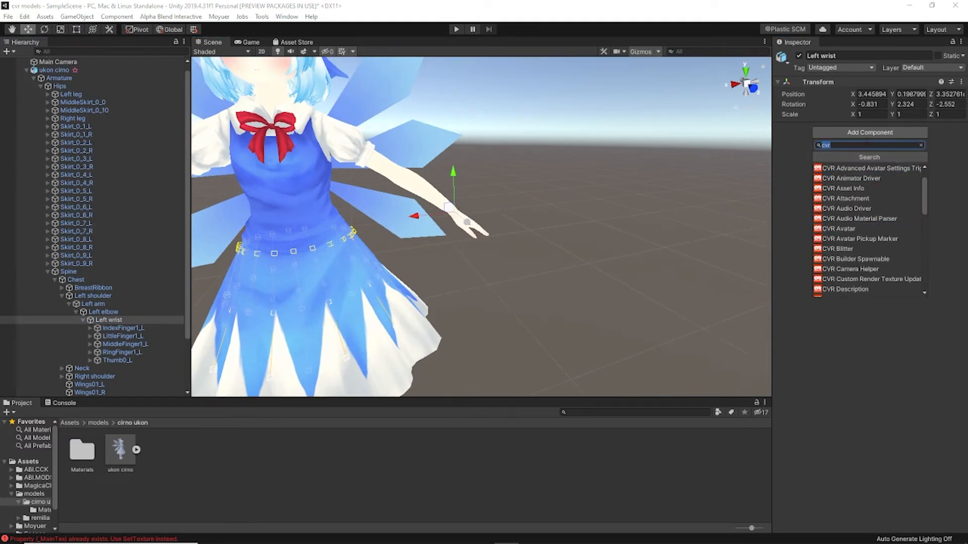
{"action": "right_click", "coordinate": [115, 318]}
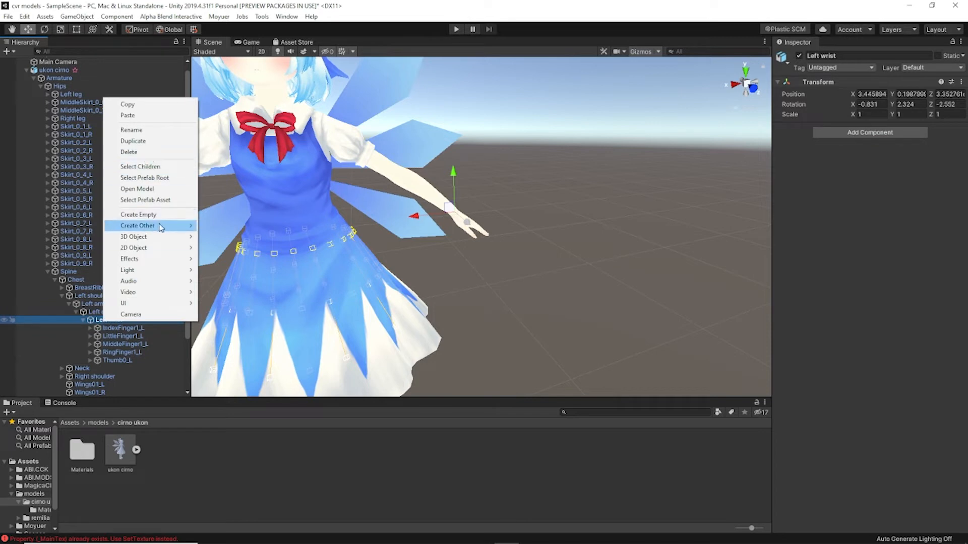
{"action": "mouse_move", "coordinate": [160, 226]}
{"action": "mouse_move", "coordinate": [235, 226]}
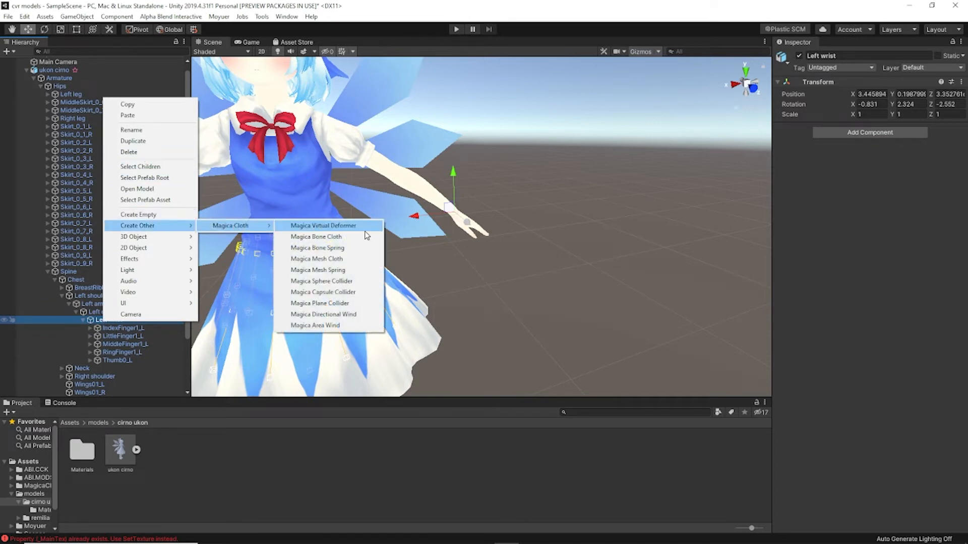
{"action": "left_click", "coordinate": [351, 297]}
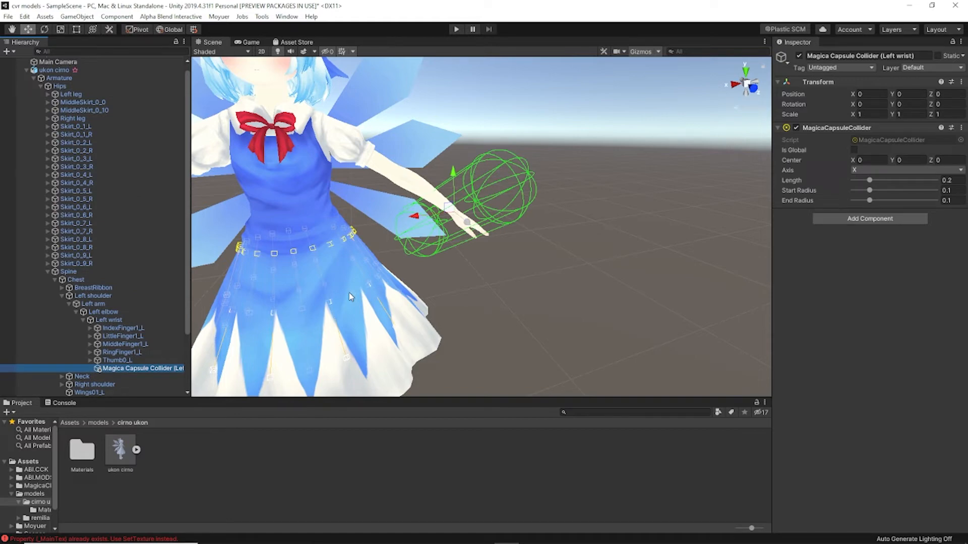
Set the left wrist capsule collider's axis to Y and its length to 0.05.
{"action": "key", "text": "f"}
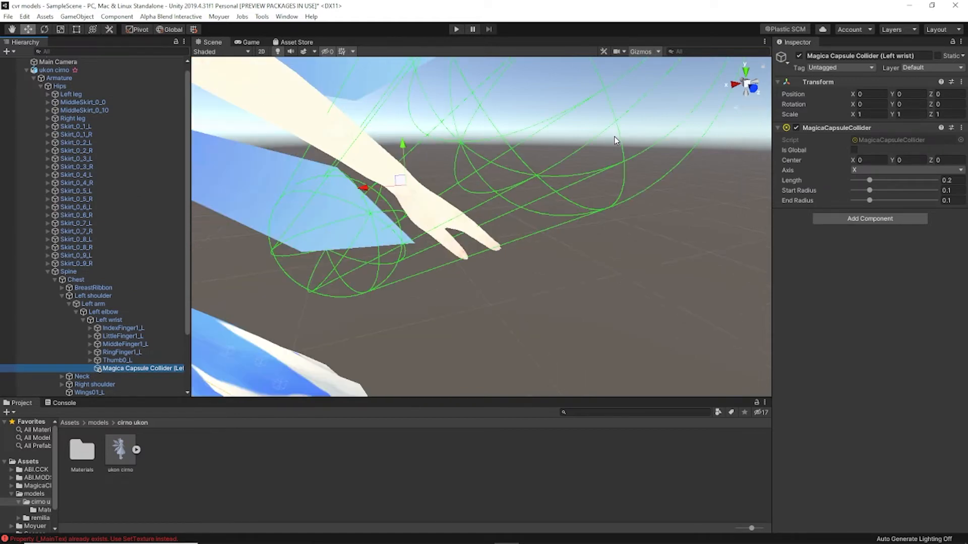
{"action": "scroll", "coordinate": [615, 140], "scroll_direction": "down", "scroll_amount": 5}
{"action": "left_click", "coordinate": [897, 168]}
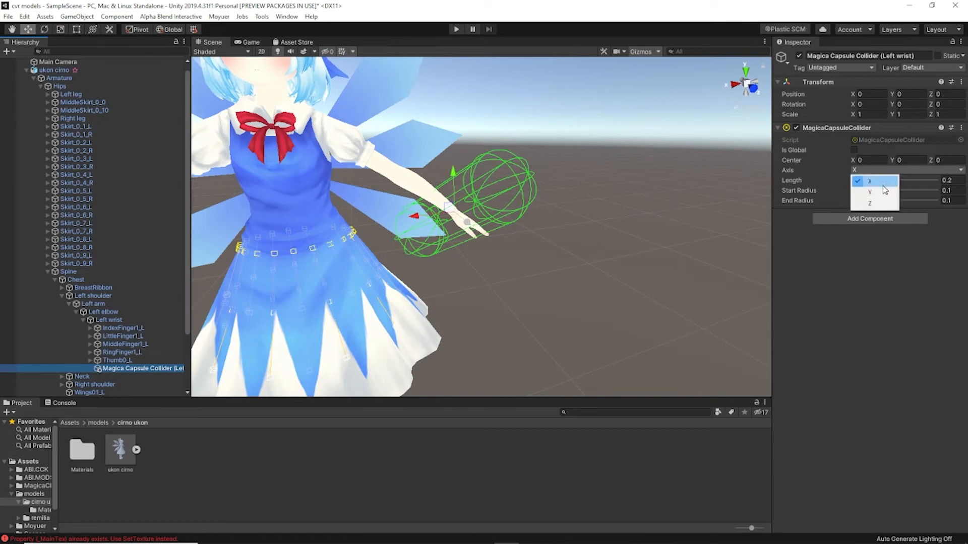
{"action": "left_click", "coordinate": [892, 187]}
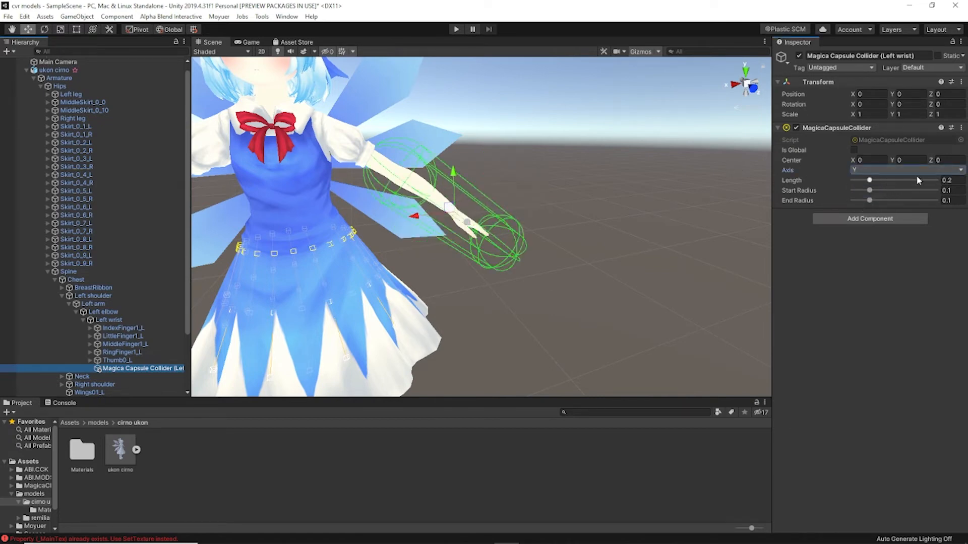
{"action": "left_click", "coordinate": [947, 180]}
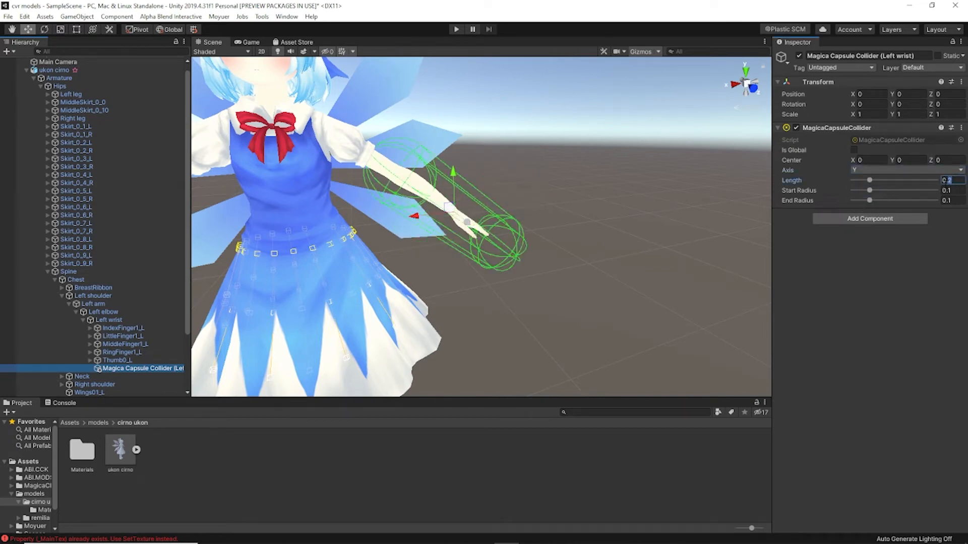
{"action": "type", "text": "0.005"}
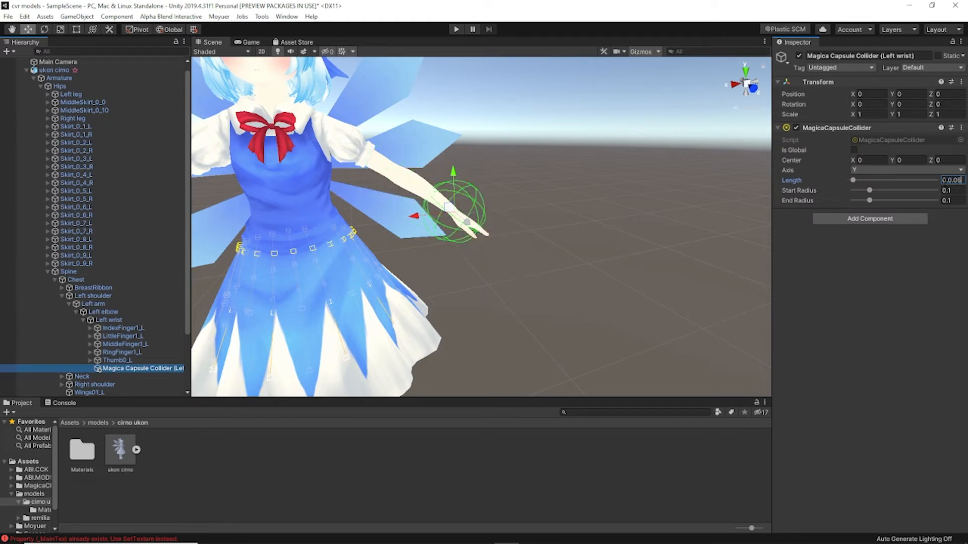
{"action": "key", "text": "BackSpace"}
{"action": "key", "text": "BackSpace"}
{"action": "key", "text": "BackSpace"}
{"action": "type", "text": "5"}
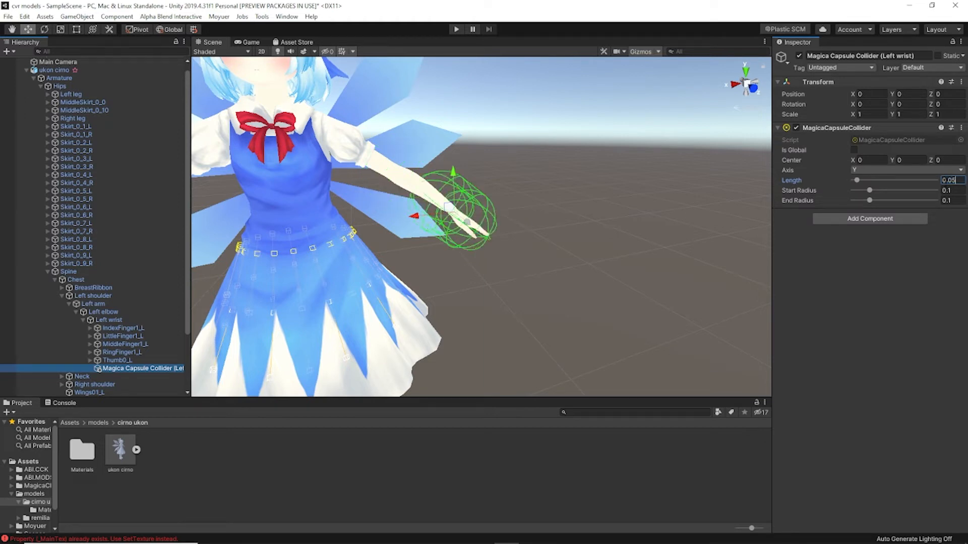
Set the wrist capsule collider's start radius to 0.03 and its end radius to 0.02.
{"action": "left_click", "coordinate": [962, 192]}
{"action": "type", "text": "0.05"}
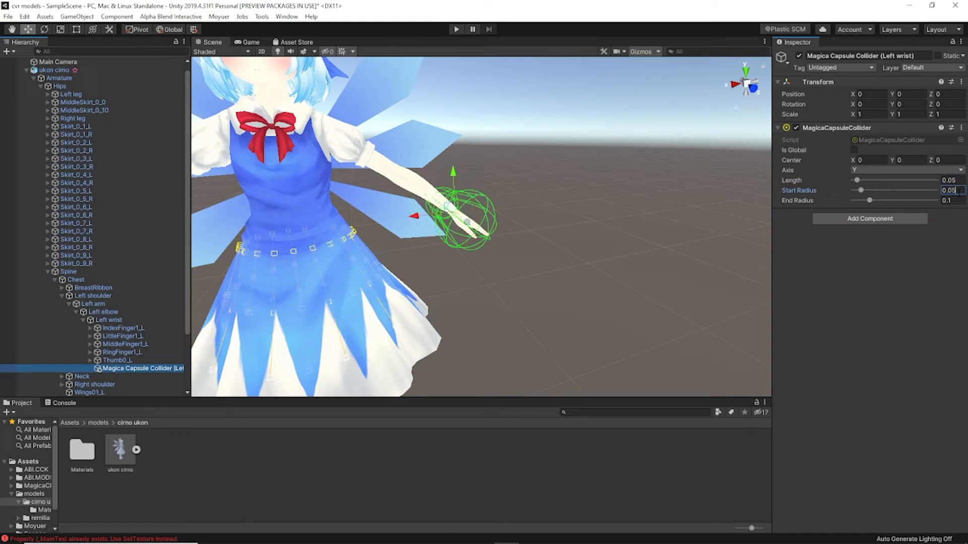
{"action": "key", "text": "BackSpace"}
{"action": "type", "text": "3"}
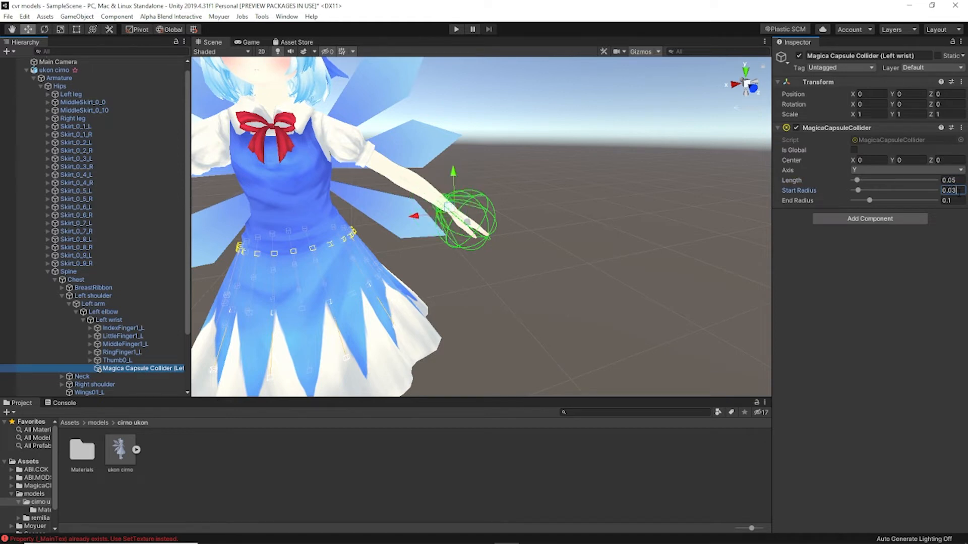
{"action": "key", "text": "Tab"}
{"action": "type", "text": "0.02"}
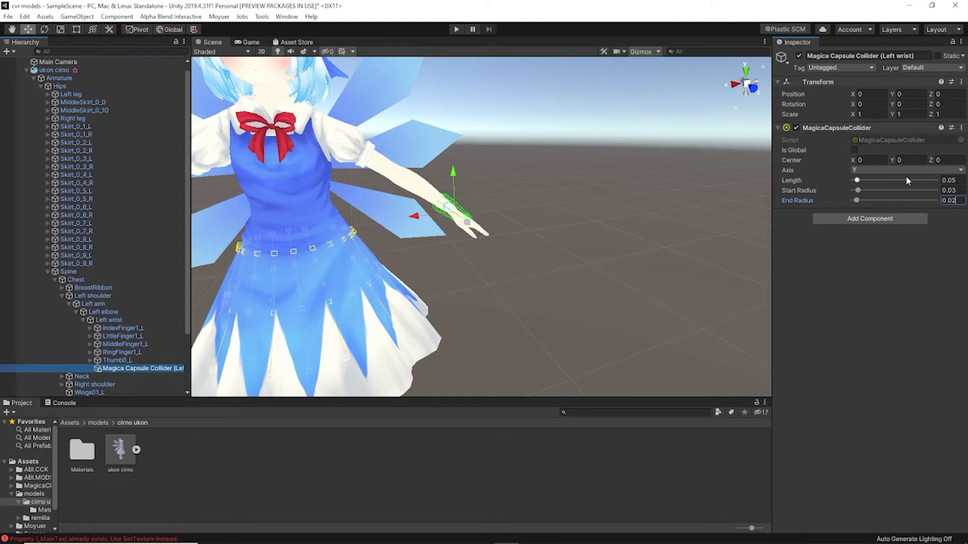
Set the wrist capsule collider's center Y to 0.05 so that it covers the hand.
{"action": "left_click", "coordinate": [912, 160]}
{"action": "type", "text": "0.1"}
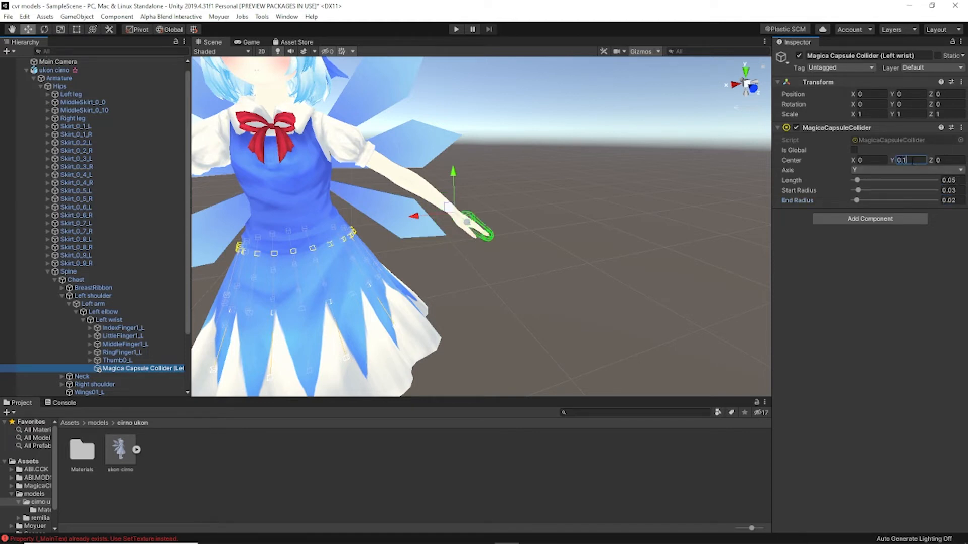
{"action": "key", "text": "BackSpace"}
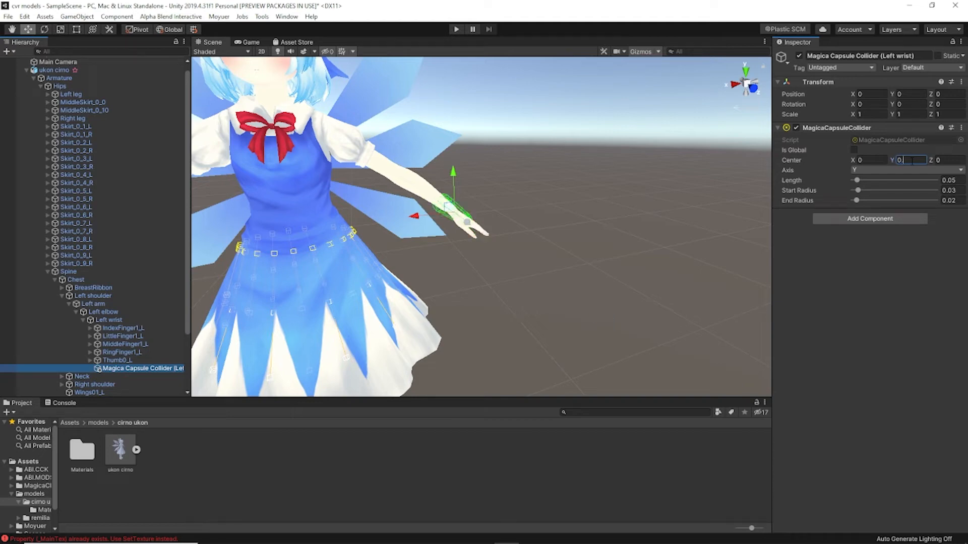
{"action": "type", "text": "05"}
{"action": "left_click", "coordinate": [870, 237]}
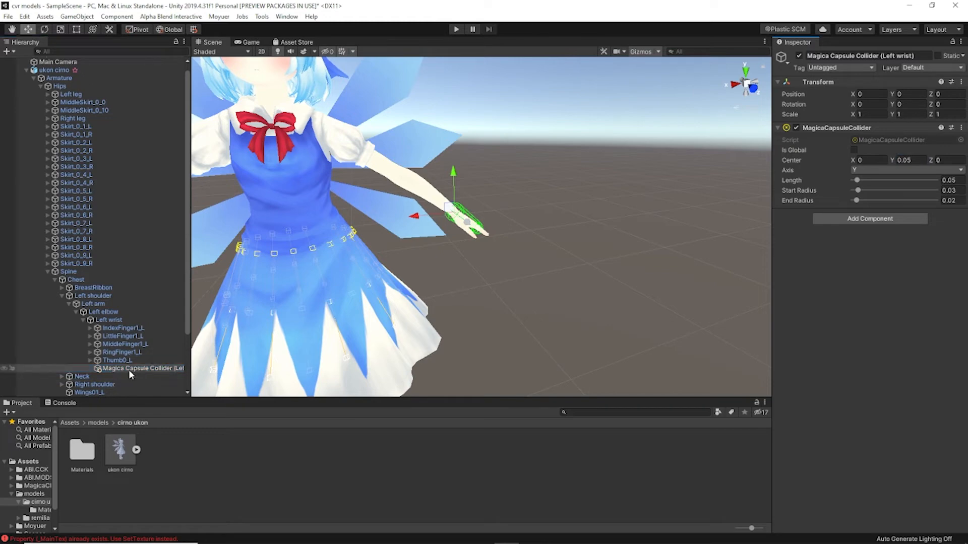
Select the Magica Bone Cloth object under ukon cirno to show its settings.
{"action": "left_click", "coordinate": [72, 71]}
{"action": "scroll", "coordinate": [100, 376], "scroll_direction": "down", "scroll_amount": 2}
{"action": "scroll", "coordinate": [100, 374], "scroll_direction": "down", "scroll_amount": 3}
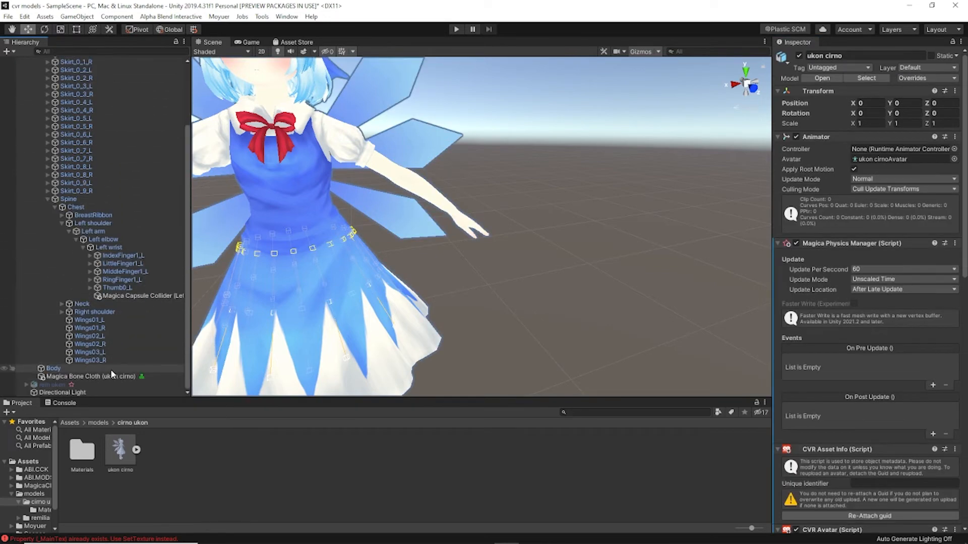
{"action": "left_click", "coordinate": [110, 376]}
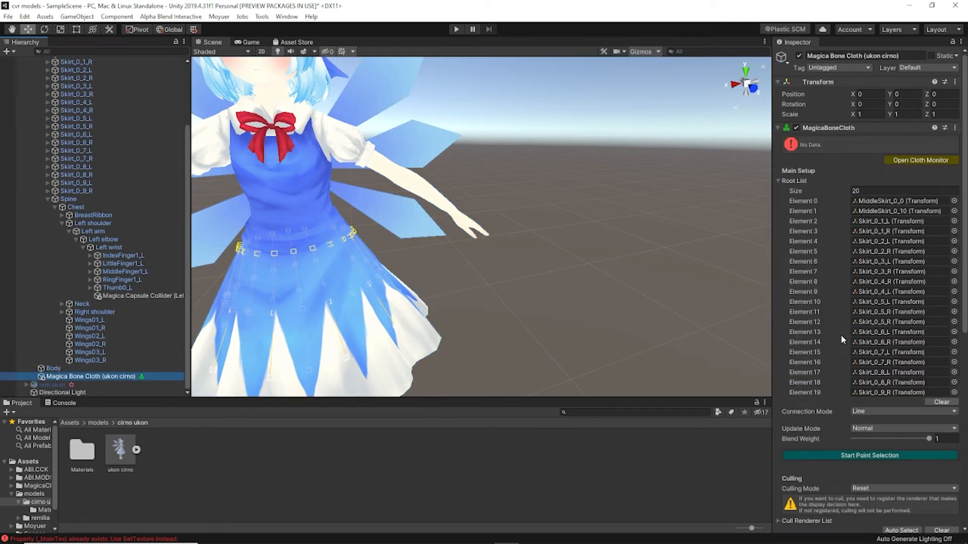
Set the bone cloth's collider list size to 1 and assign the left wrist Magica Capsule Collider as its element.
{"action": "scroll", "coordinate": [857, 353], "scroll_direction": "down", "scroll_amount": 5}
{"action": "left_click", "coordinate": [855, 305]}
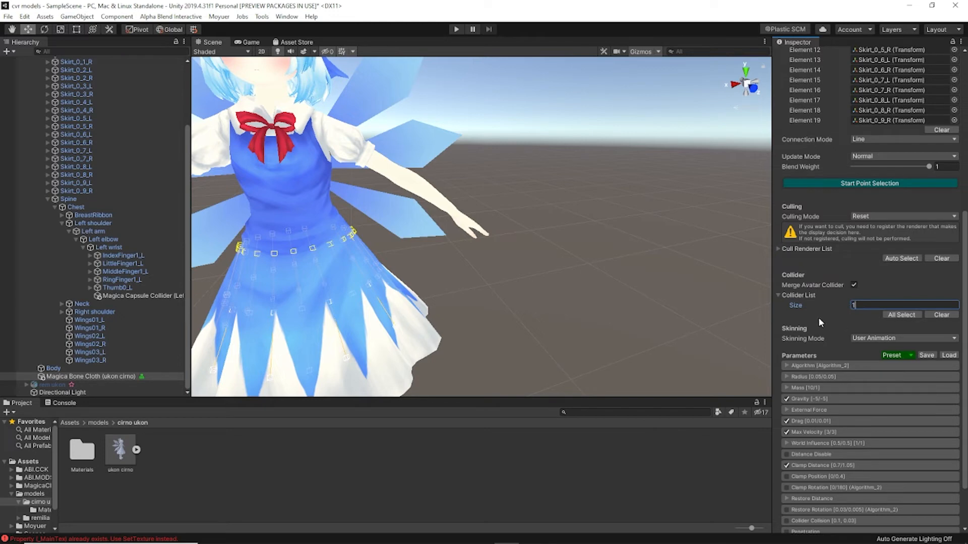
{"action": "type", "text": "1"}
{"action": "key", "text": "Return"}
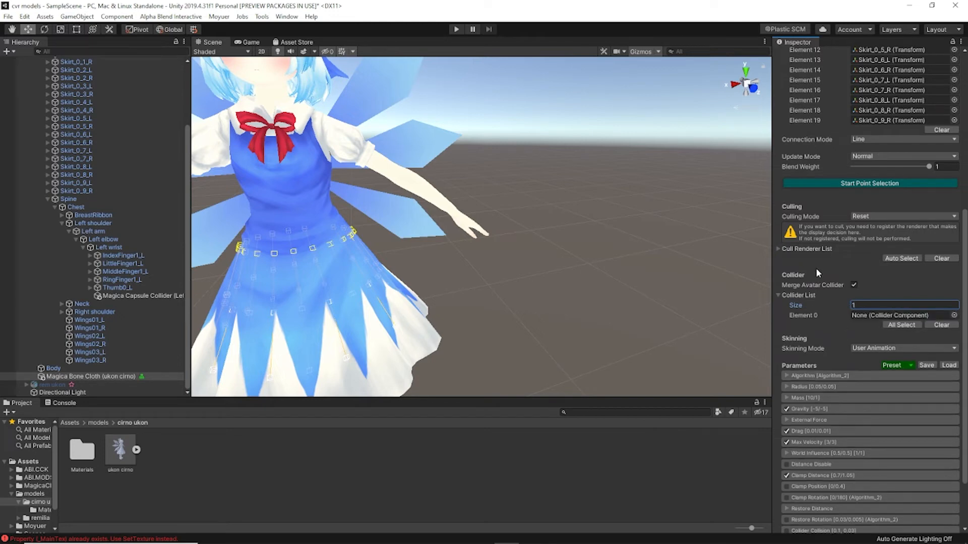
{"action": "left_click", "coordinate": [901, 325]}
{"action": "left_click", "coordinate": [954, 316]}
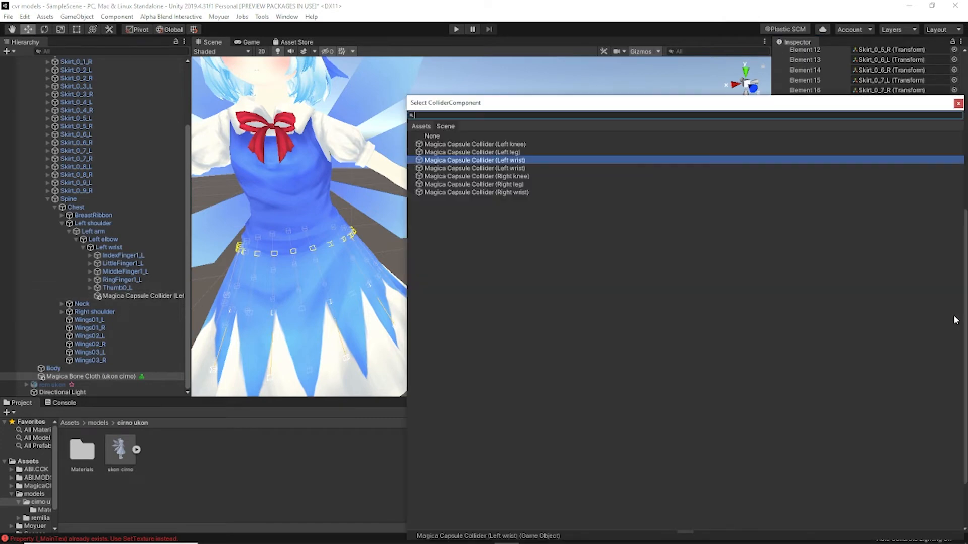
{"action": "left_click", "coordinate": [958, 103]}
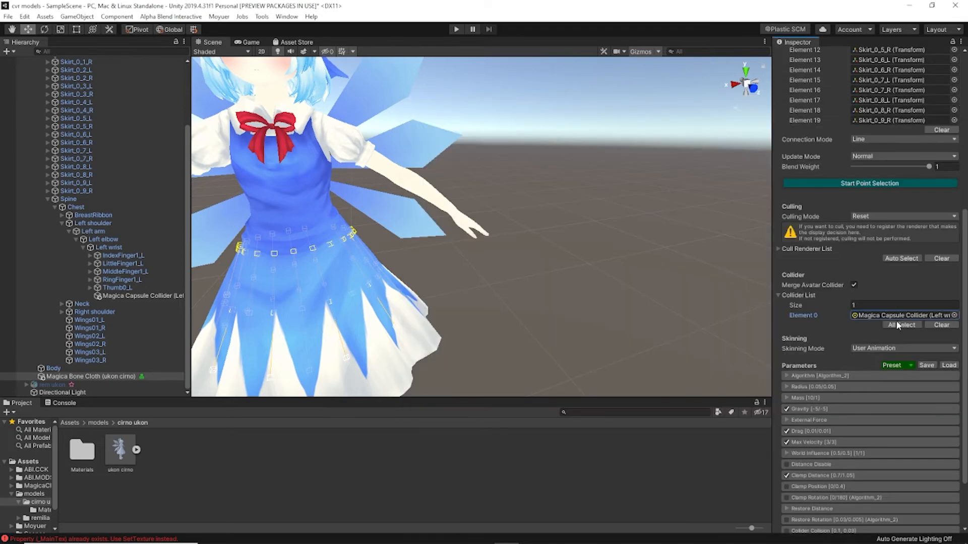
Empty the bone cloth's collider list again by setting its size to 0.
{"action": "left_click_drag", "start_coordinate": [869, 307], "coordinate": [779, 316]}
{"action": "key", "text": "BackSpace"}
{"action": "type", "text": "0"}
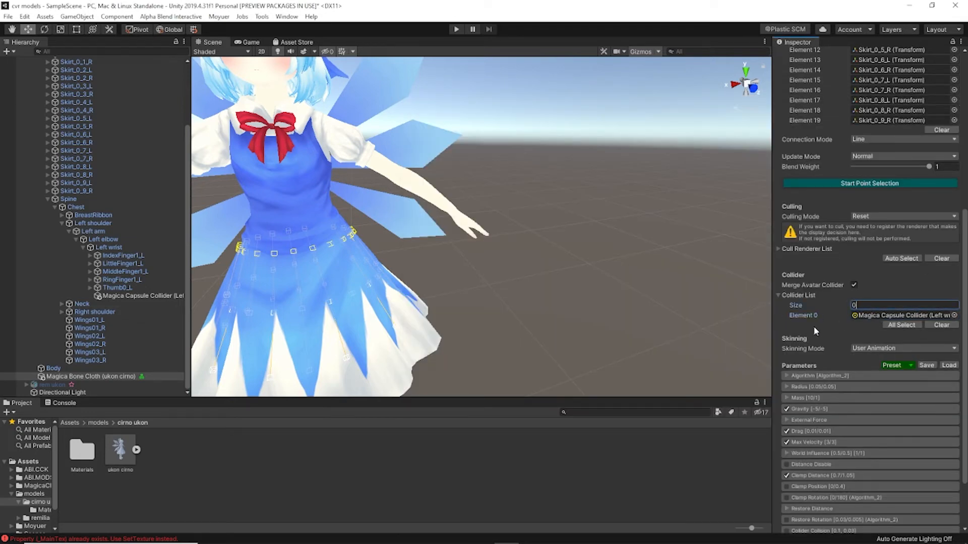
{"action": "left_click", "coordinate": [939, 325]}
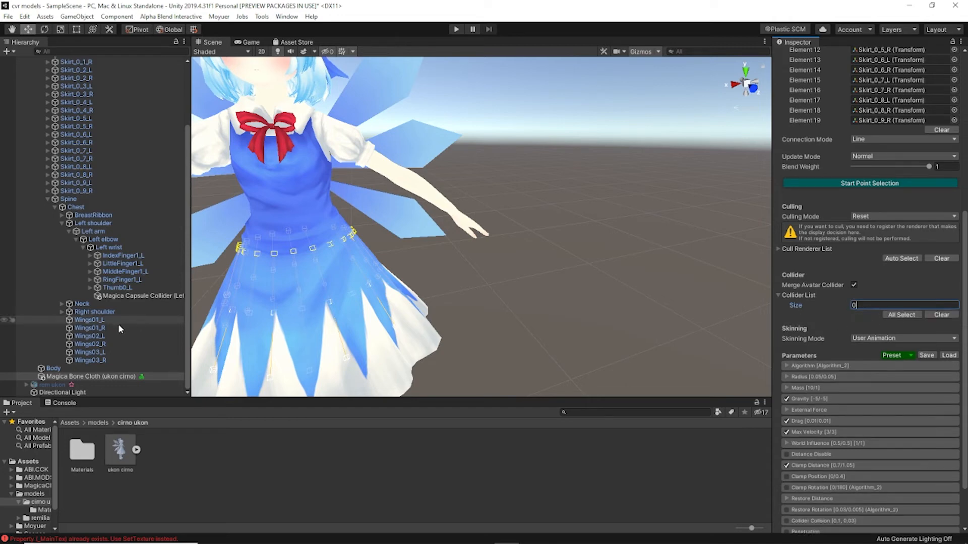
Delete the Magica Capsule Collider under Left wrist and collapse the Spine hierarchy.
{"action": "left_click", "coordinate": [145, 297]}
{"action": "key", "text": "Delete"}
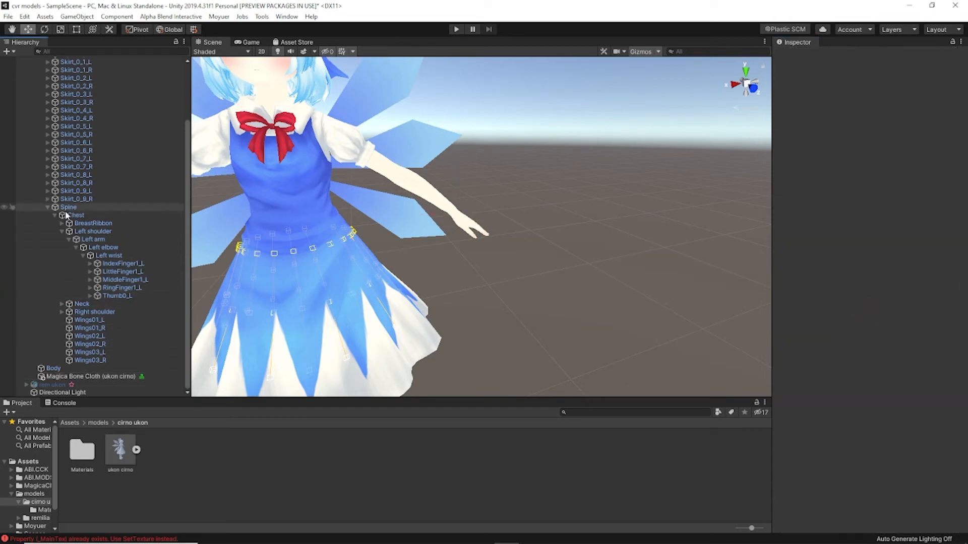
{"action": "left_click", "coordinate": [49, 208]}
{"action": "scroll", "coordinate": [348, 262], "scroll_direction": "down", "scroll_amount": 8}
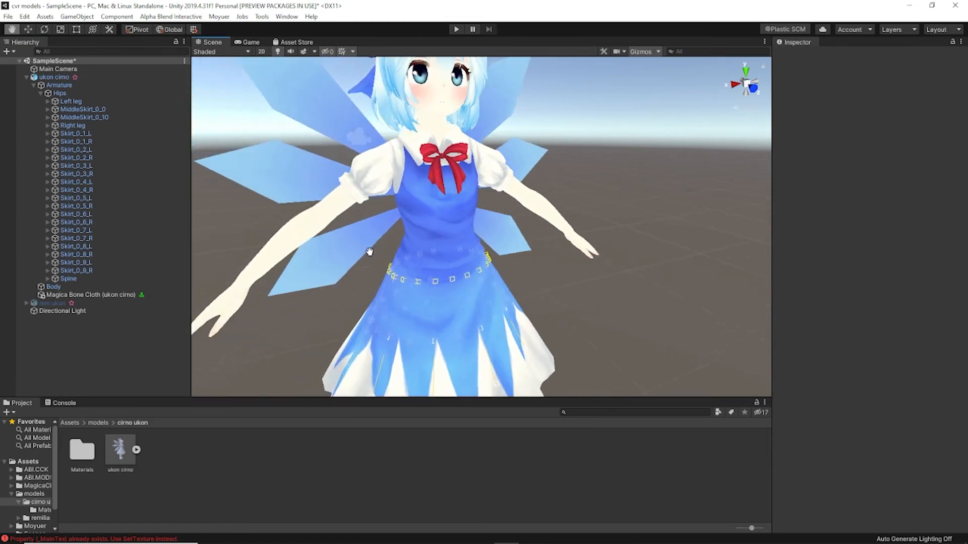
Apply the DynamicBoneStyle_HardSkirt preset to the Magica Bone Cloth of ukon cirno and create its cloth data.
{"action": "left_click", "coordinate": [94, 295]}
{"action": "scroll", "coordinate": [883, 394], "scroll_direction": "down", "scroll_amount": 10}
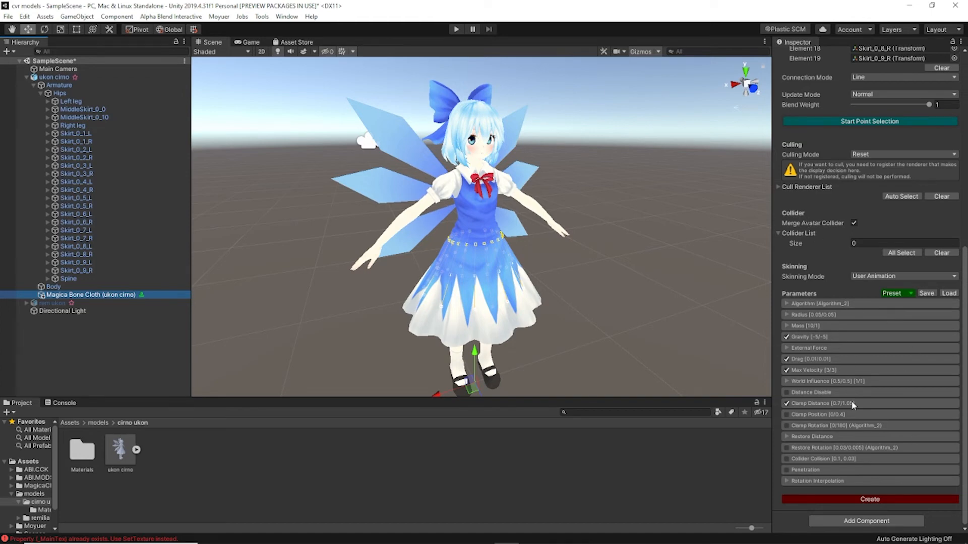
{"action": "left_click", "coordinate": [892, 293]}
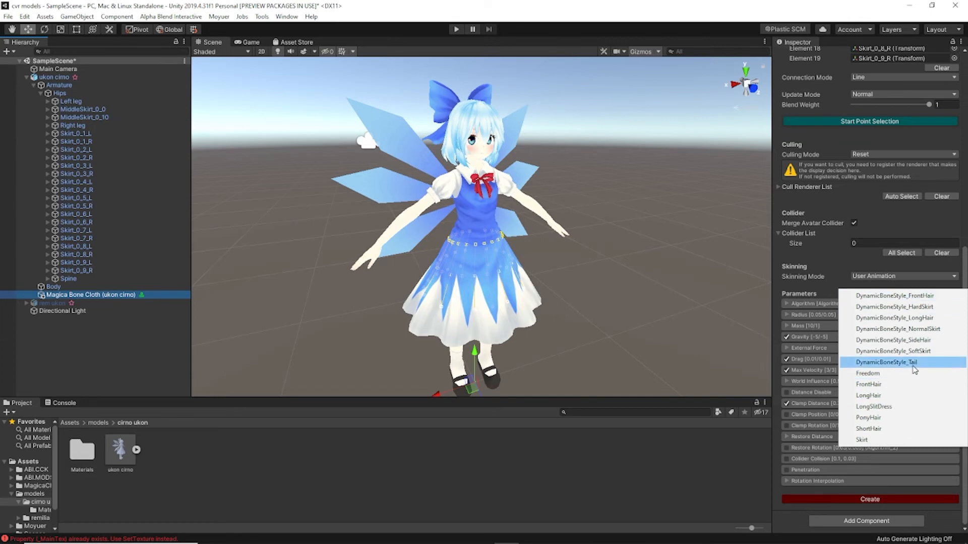
{"action": "left_click", "coordinate": [898, 307]}
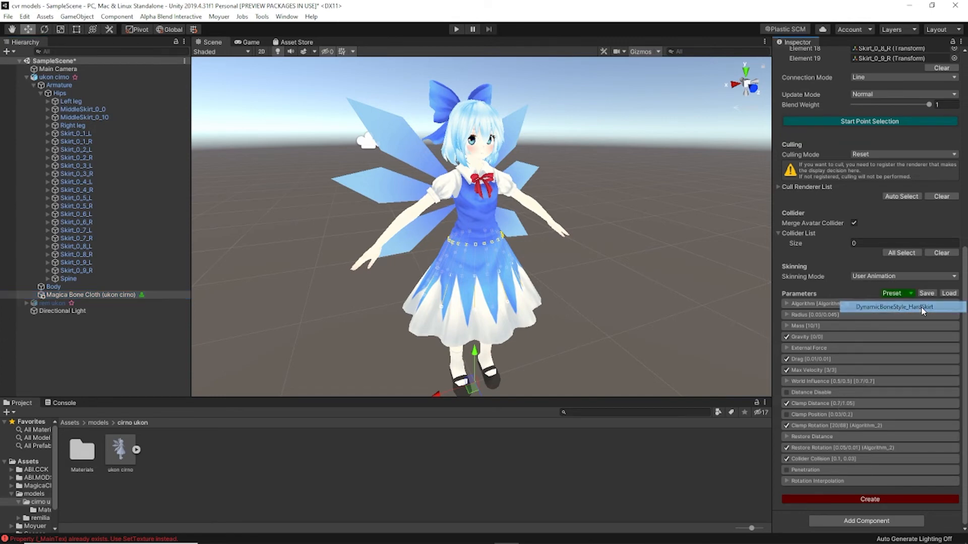
{"action": "left_click", "coordinate": [869, 499]}
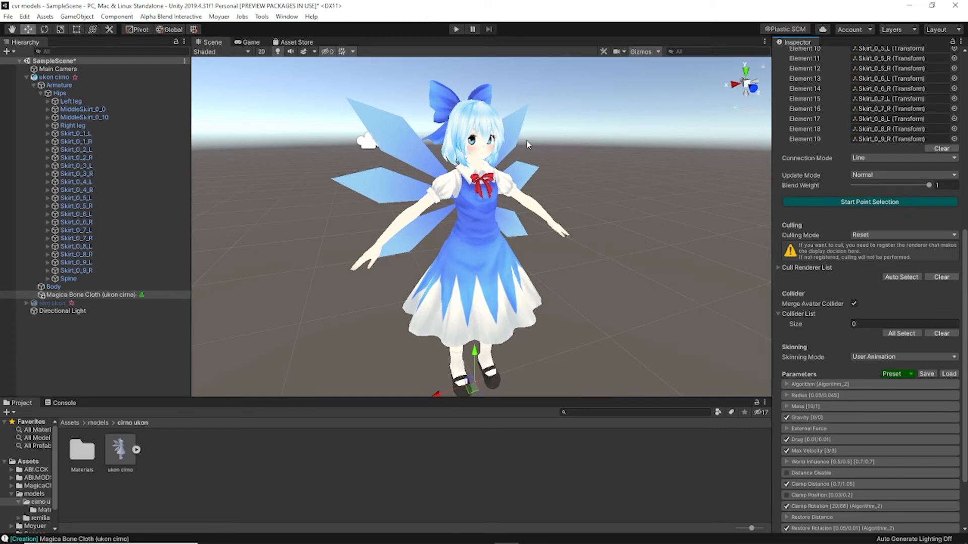
Start play mode, show the Scene view and select ukon cirno under DontDestroyOnLoad.
{"action": "left_click", "coordinate": [460, 29]}
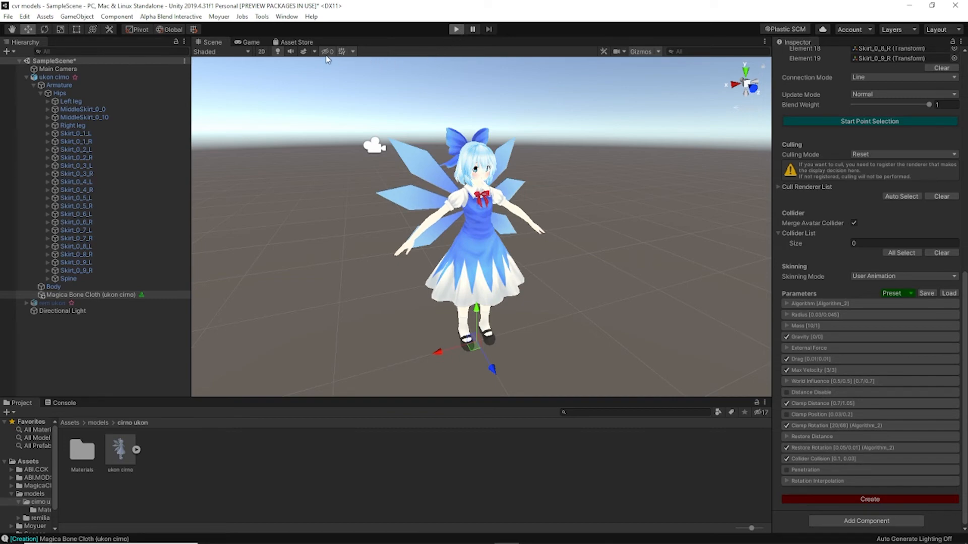
{"action": "left_click", "coordinate": [225, 42]}
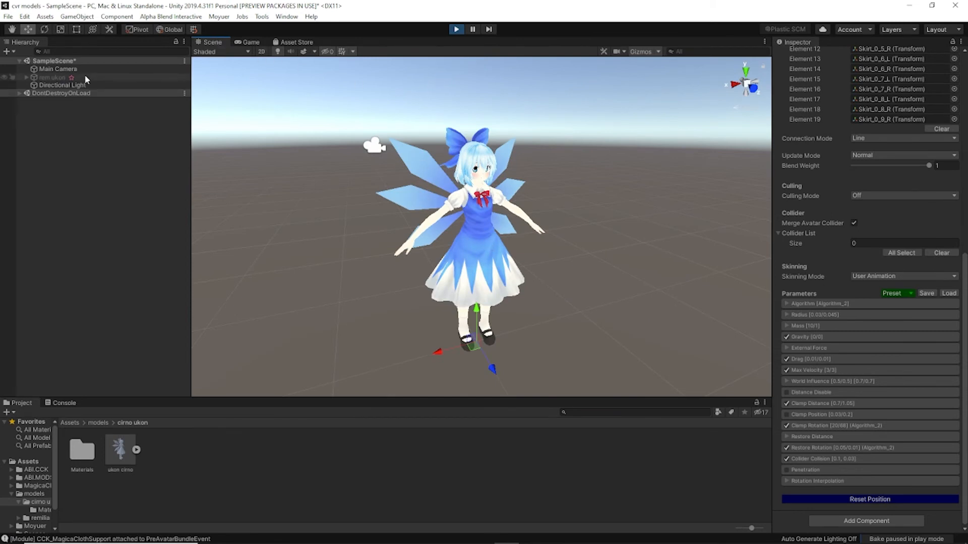
{"action": "left_click", "coordinate": [21, 93]}
{"action": "left_click", "coordinate": [54, 101]}
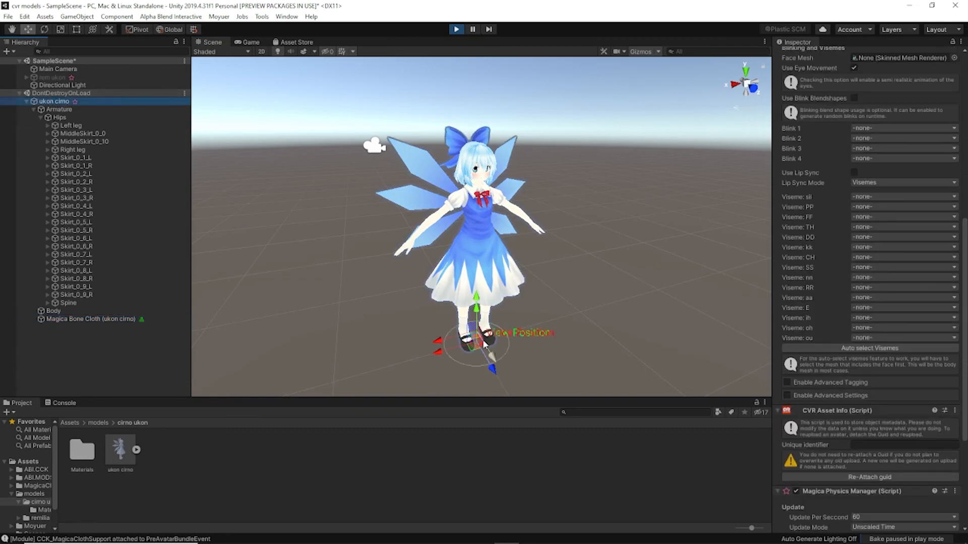
Move and rotate the ukon cirno avatar in the running scene to test how the skirt cloth reacts.
{"action": "left_click_drag", "start_coordinate": [441, 341], "coordinate": [410, 348]}
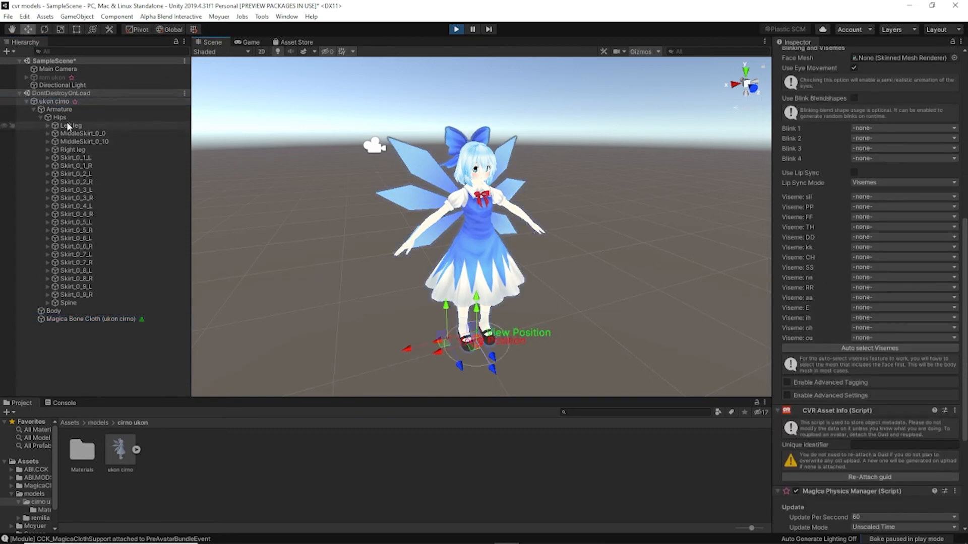
{"action": "left_click", "coordinate": [56, 102]}
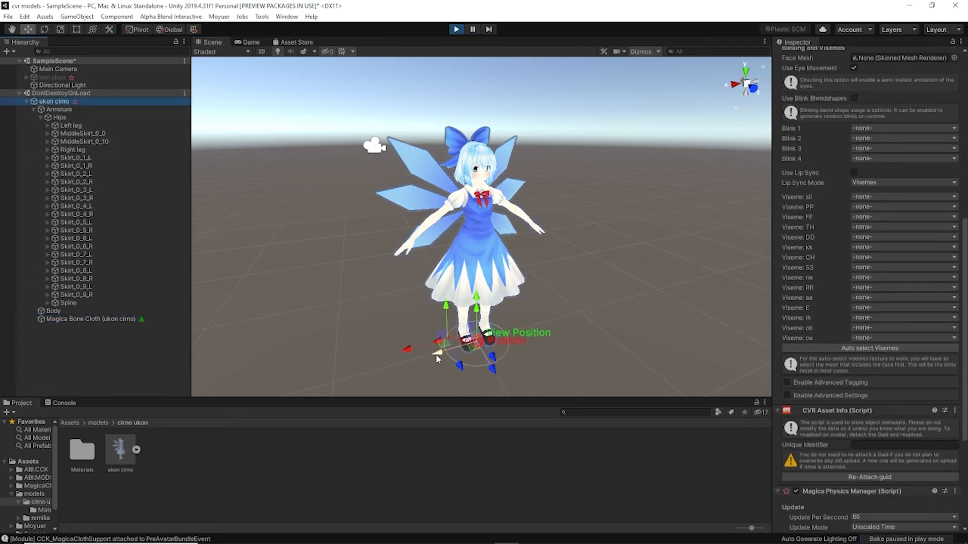
{"action": "left_click_drag", "start_coordinate": [437, 357], "coordinate": [411, 331]}
{"action": "left_click_drag", "start_coordinate": [457, 306], "coordinate": [468, 221]}
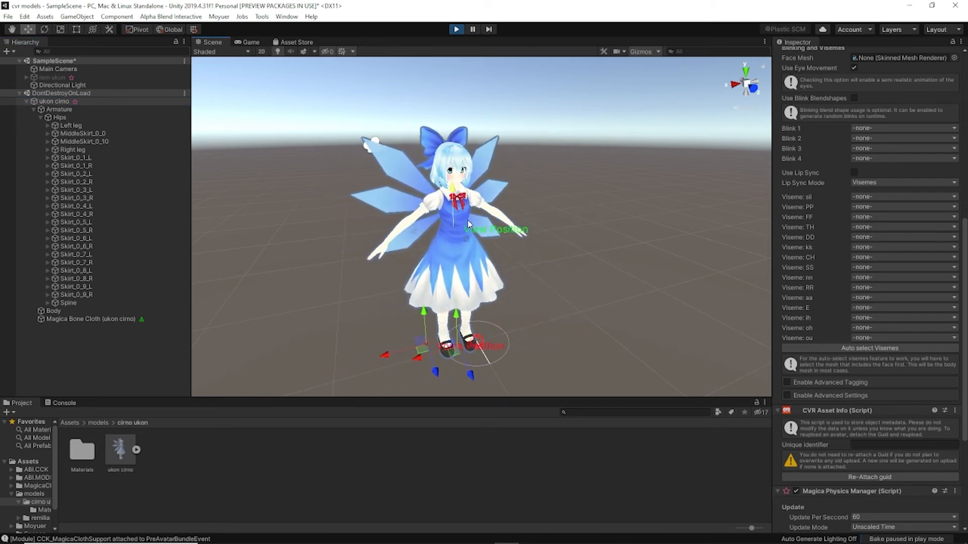
{"action": "mouse_move", "coordinate": [472, 343]}
{"action": "left_mouse_down"}
{"action": "mouse_move", "coordinate": [470, 245]}
{"action": "mouse_move", "coordinate": [482, 338]}
{"action": "mouse_move", "coordinate": [313, 354]}
{"action": "mouse_move", "coordinate": [511, 345]}
{"action": "mouse_move", "coordinate": [656, 293]}
{"action": "mouse_move", "coordinate": [525, 326]}
{"action": "mouse_move", "coordinate": [237, 318]}
{"action": "mouse_move", "coordinate": [637, 306]}
{"action": "mouse_move", "coordinate": [381, 313]}
{"action": "mouse_move", "coordinate": [271, 297]}
{"action": "mouse_move", "coordinate": [570, 303]}
{"action": "mouse_move", "coordinate": [391, 325]}
{"action": "mouse_move", "coordinate": [468, 348]}
{"action": "mouse_move", "coordinate": [634, 346]}
{"action": "mouse_move", "coordinate": [434, 355]}
{"action": "mouse_move", "coordinate": [496, 354]}
{"action": "mouse_move", "coordinate": [487, 353]}
{"action": "left_mouse_up"}
{"action": "key", "text": "e"}
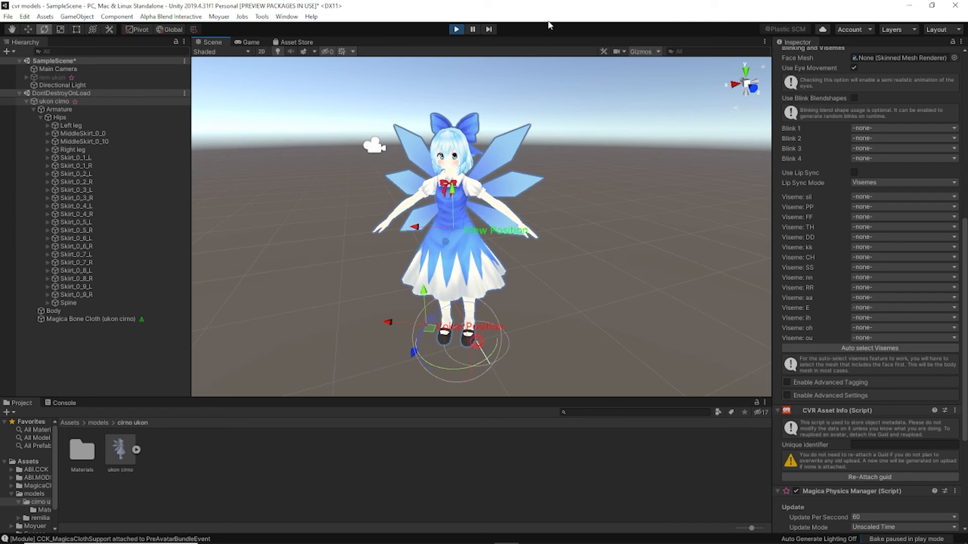
Leave play mode and select the ukon cirno root object to show its CVR Avatar settings.
{"action": "left_click", "coordinate": [456, 29]}
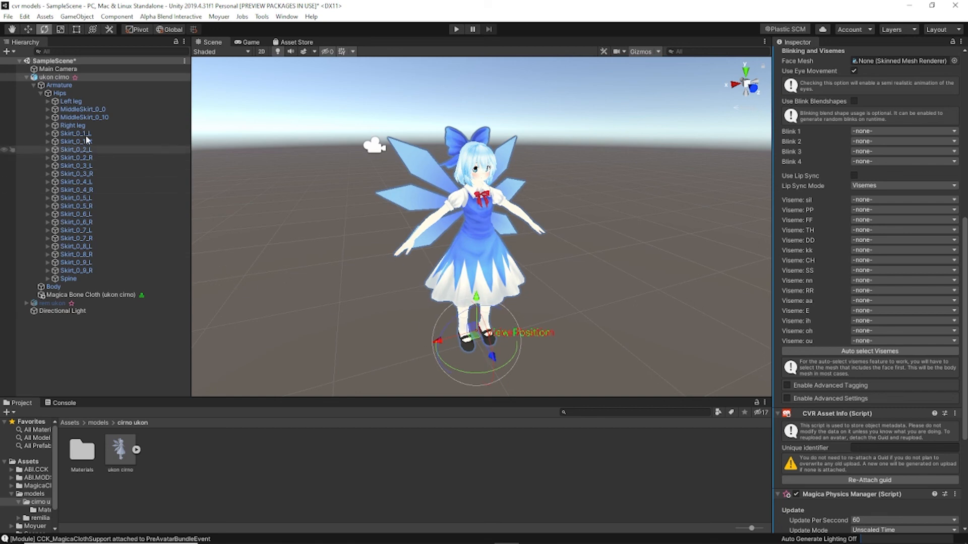
{"action": "left_click", "coordinate": [103, 78]}
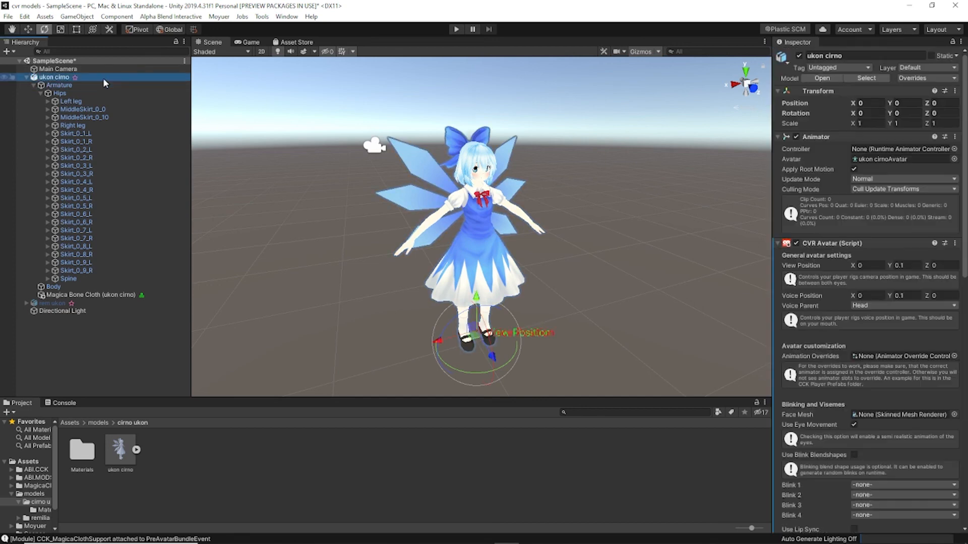